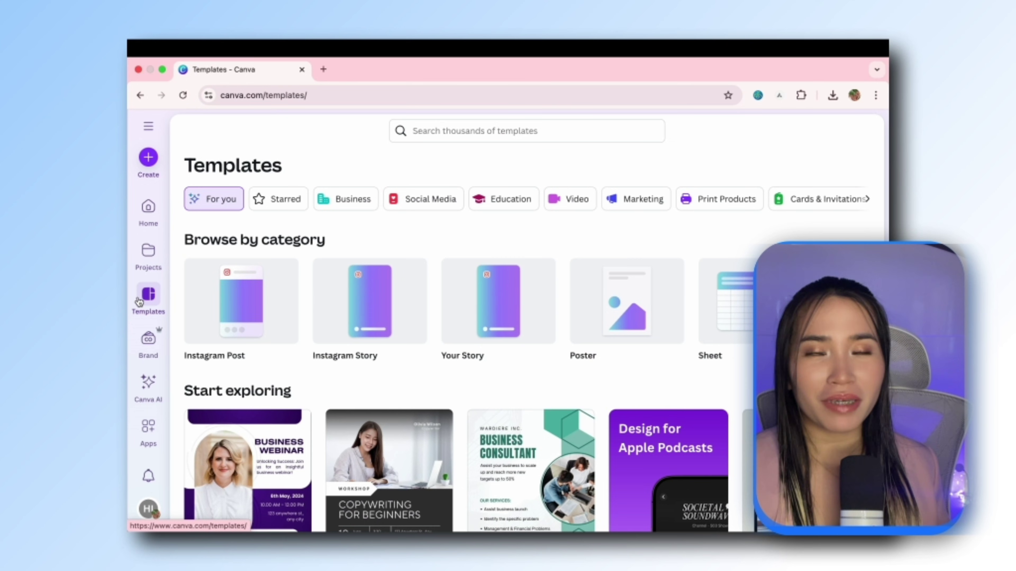
Step: Scroll down Canva's Templates page toward the Hidden Gems in Switzerland design
scroll(440, 340, "down", 10)
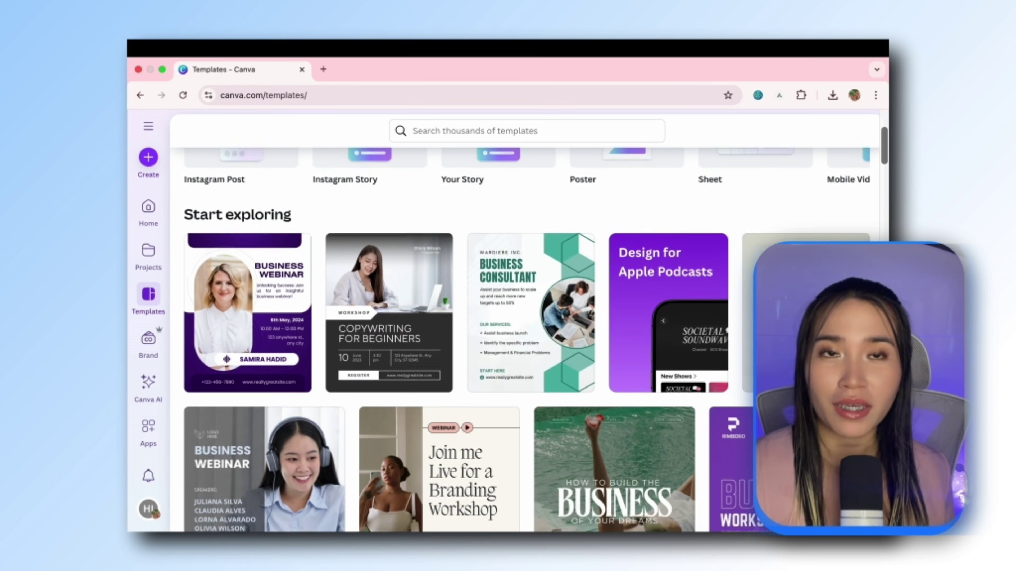
scroll(508, 340, "down", 10)
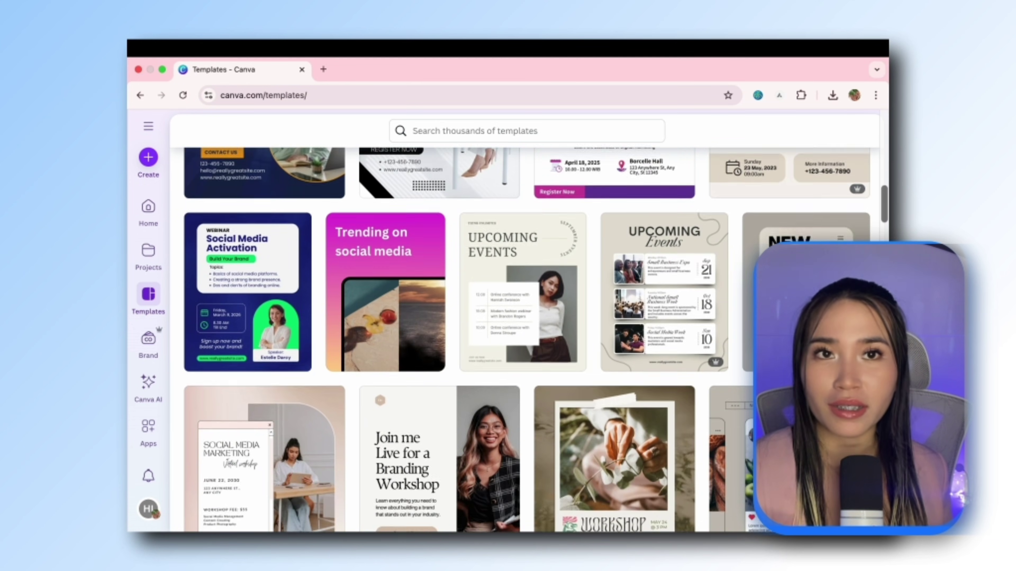
scroll(508, 341, "down", 5)
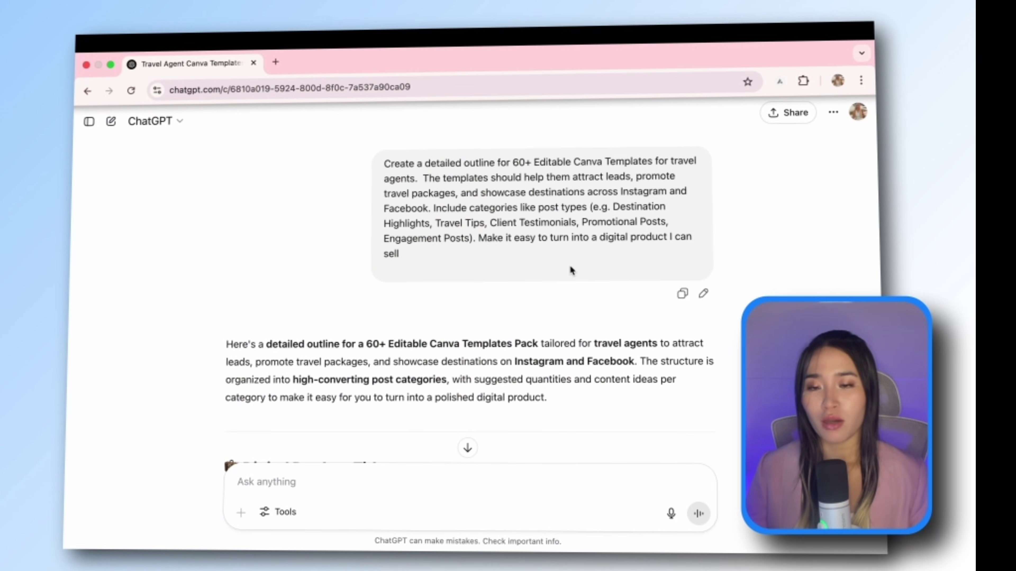
scroll(568, 265, "down", 5)
scroll(569, 267, "down", 10)
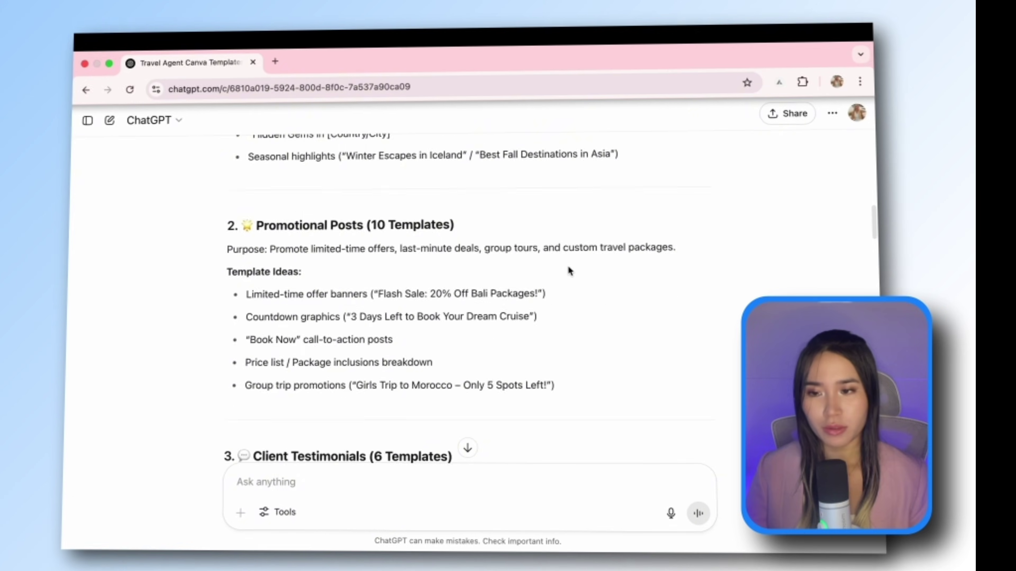
scroll(569, 267, "up", 3)
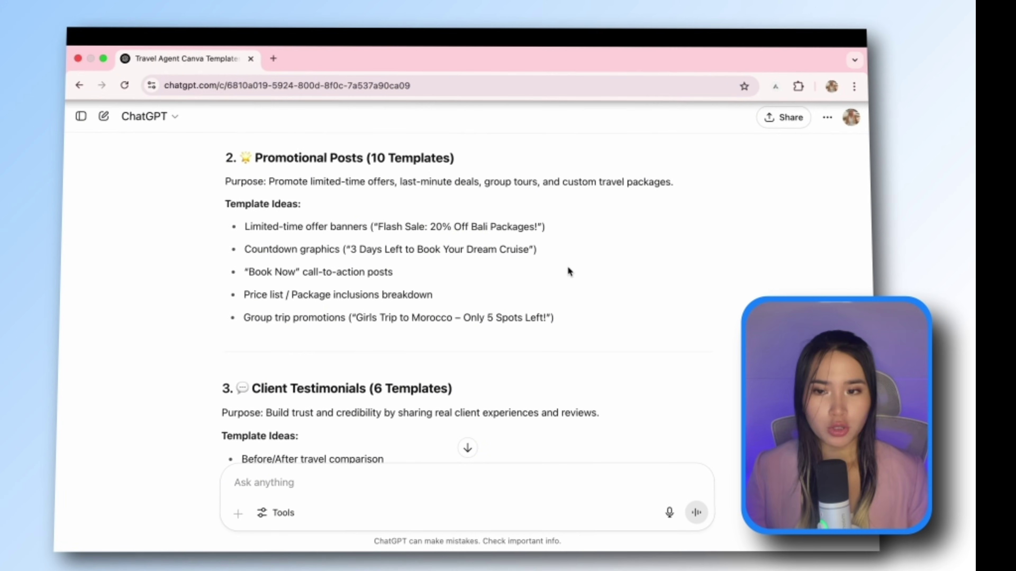
scroll(570, 272, "down", 3)
scroll(568, 271, "down", 8)
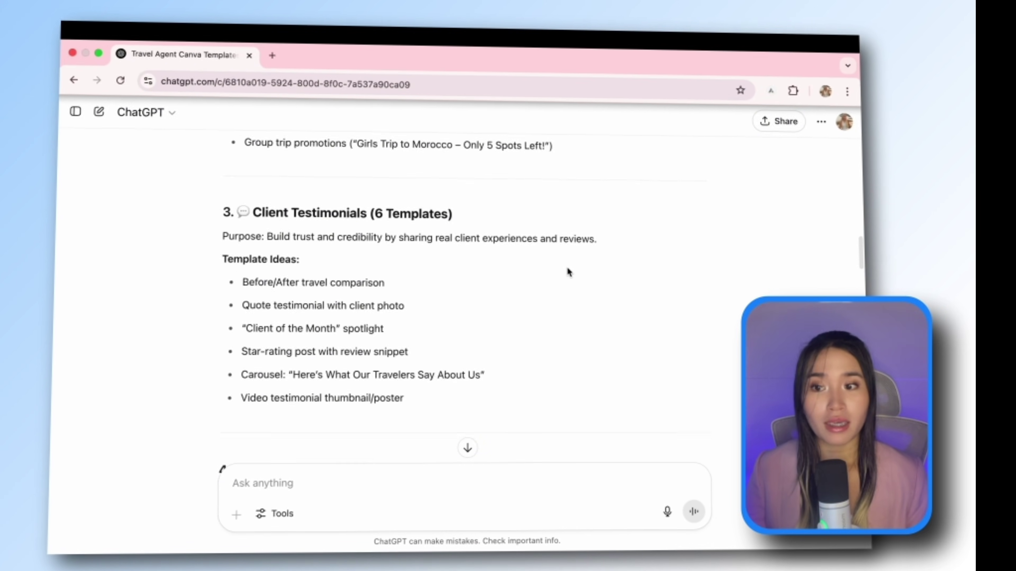
scroll(567, 272, "down", 2)
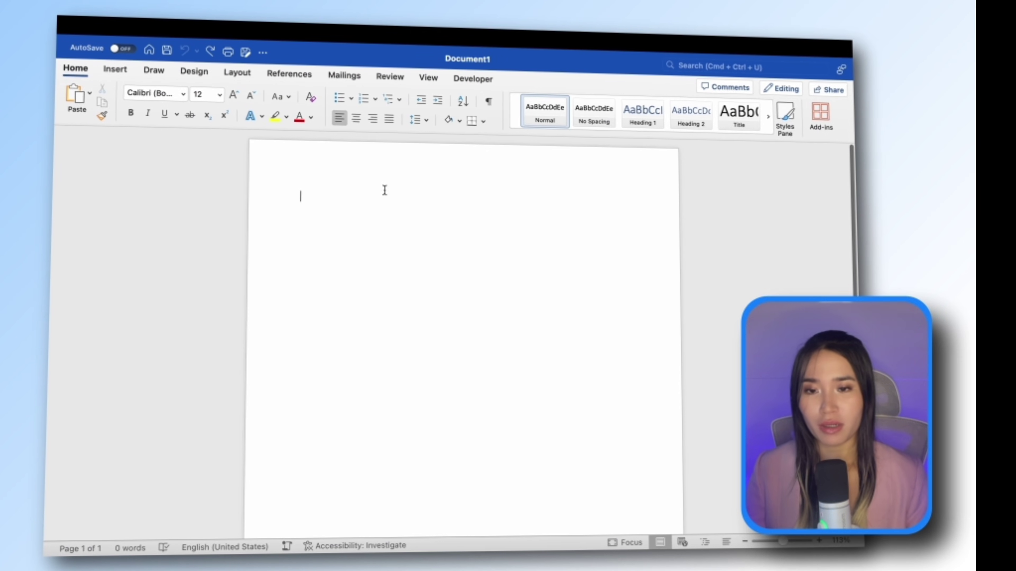
Step: Paste the template outline into Document1 and delete its opening intro paragraph
key("super+v")
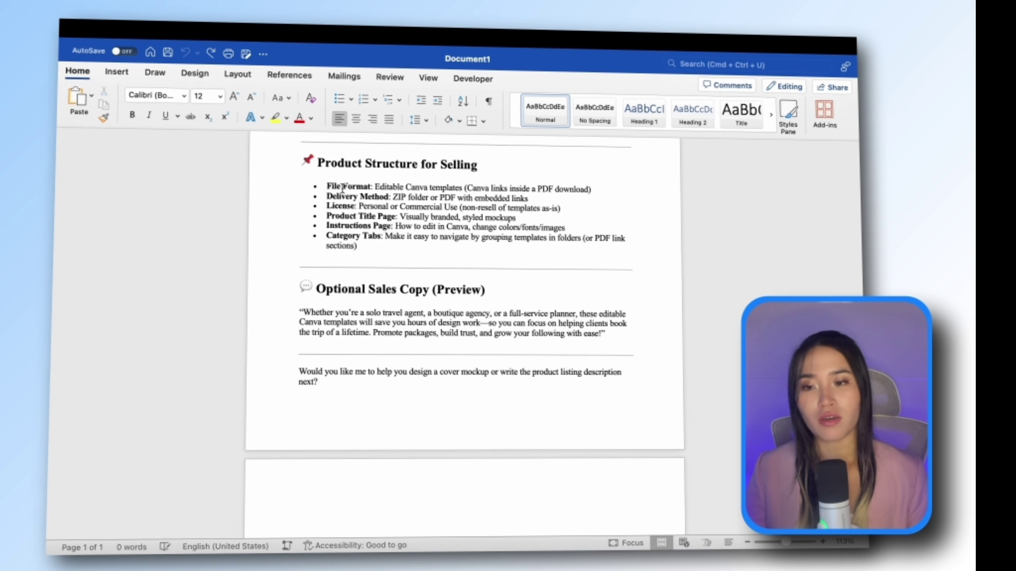
scroll(343, 188, "up", 20)
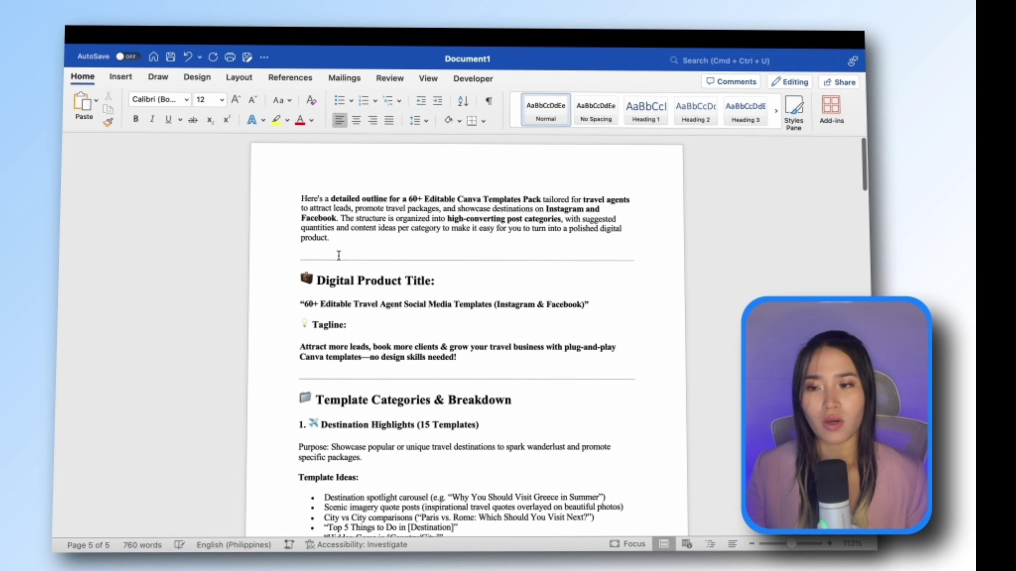
left_click_drag(299, 196, 390, 246)
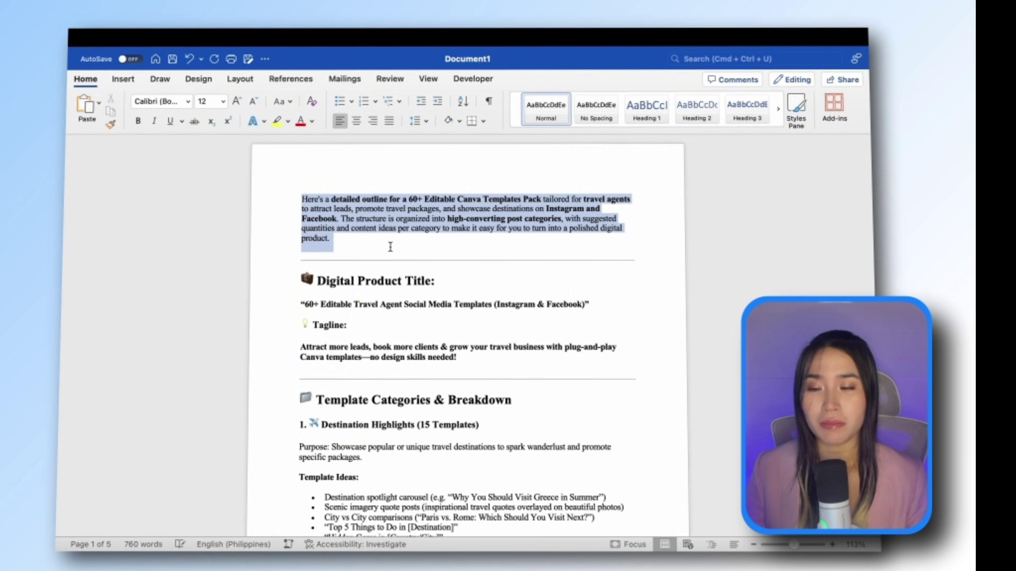
key("BackSpace")
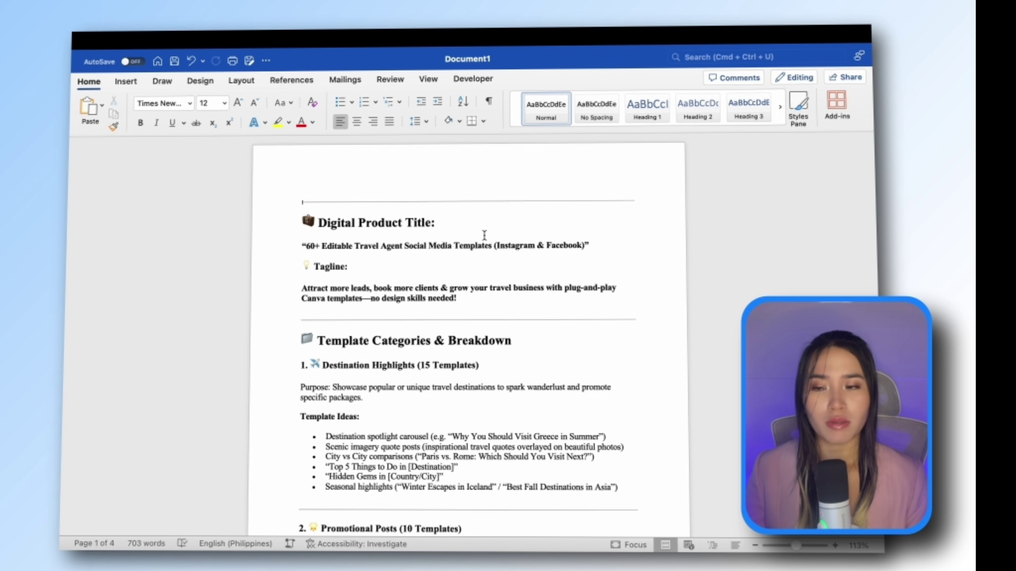
scroll(483, 235, "down", 5)
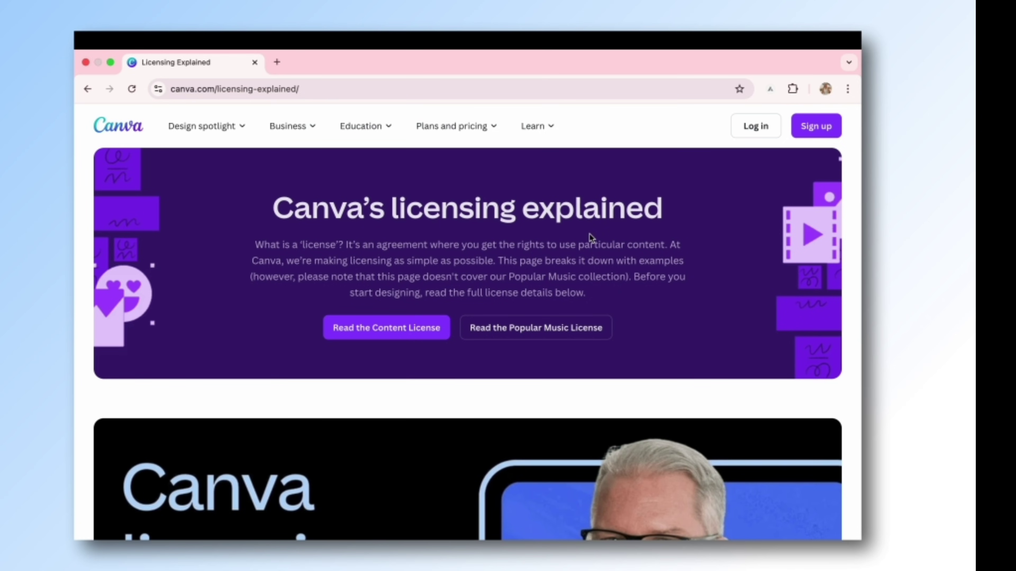
Step: Scroll Canva's Licensing Explained page down to the Selling templates rules
scroll(589, 234, "down", 20)
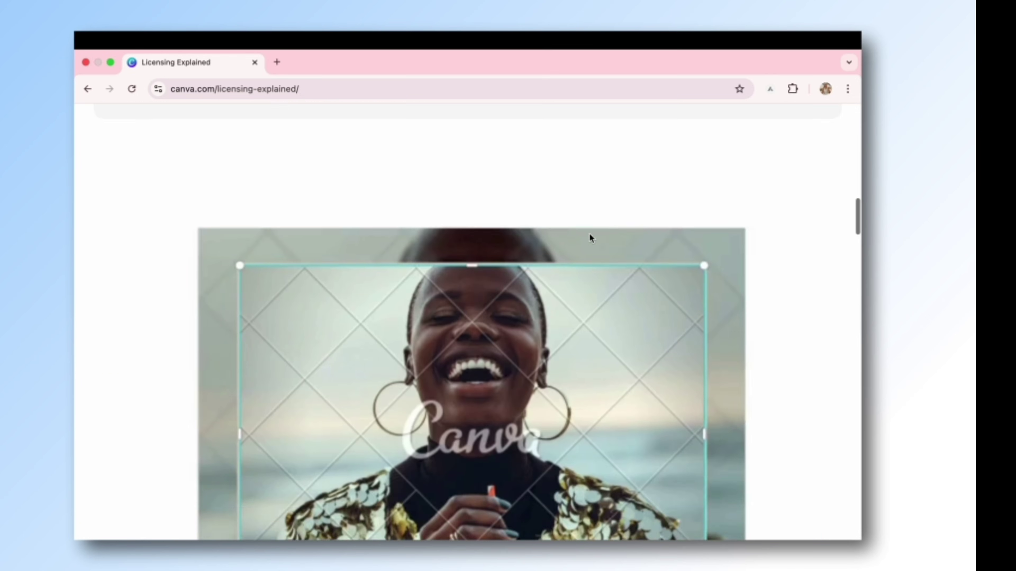
scroll(590, 235, "down", 20)
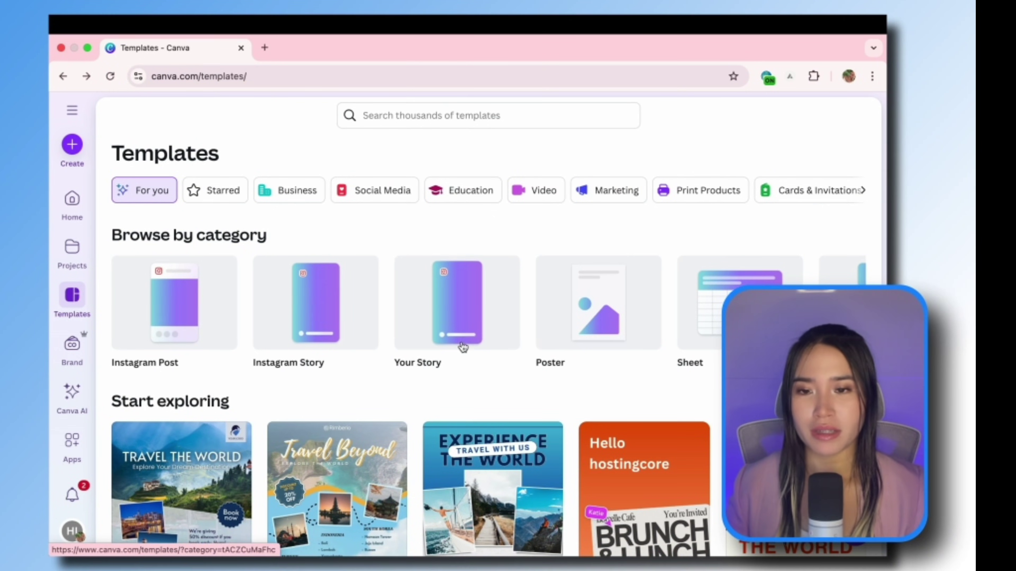
Step: Preview the Rimberio Island travel template and open it in the editor for customising
scroll(463, 346, "down", 6)
scroll(463, 346, "down", 10)
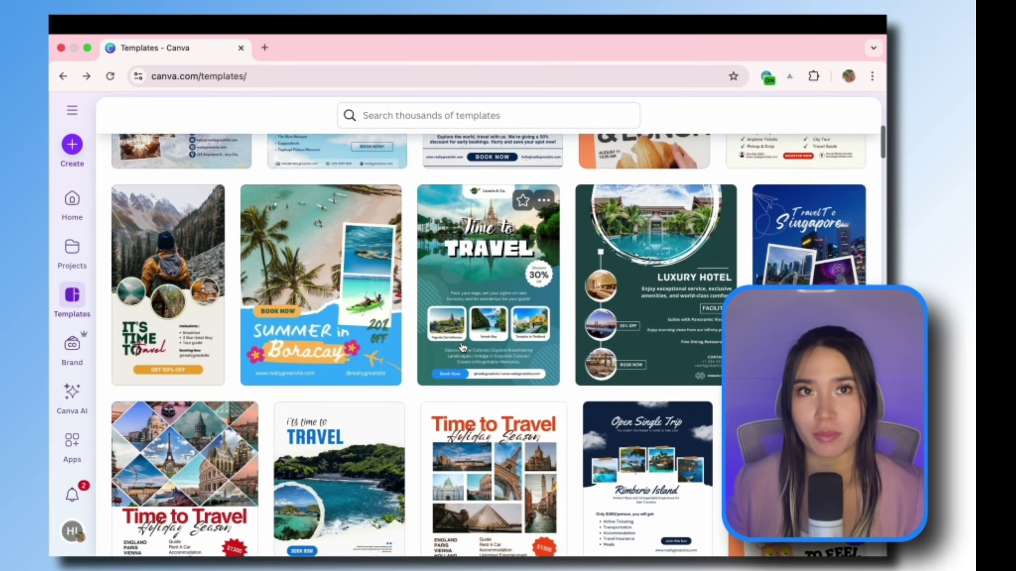
scroll(462, 347, "down", 8)
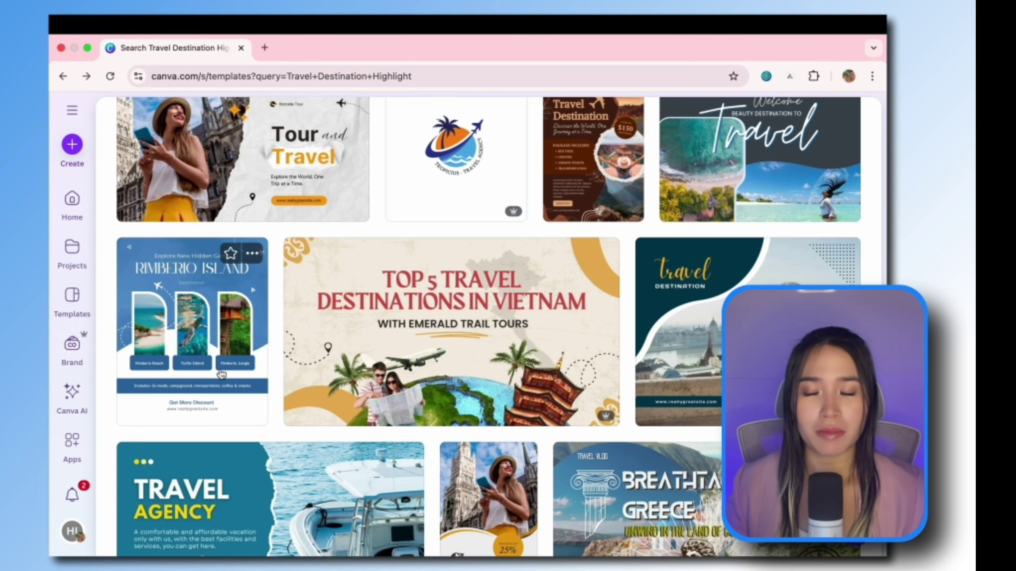
left_click(223, 372)
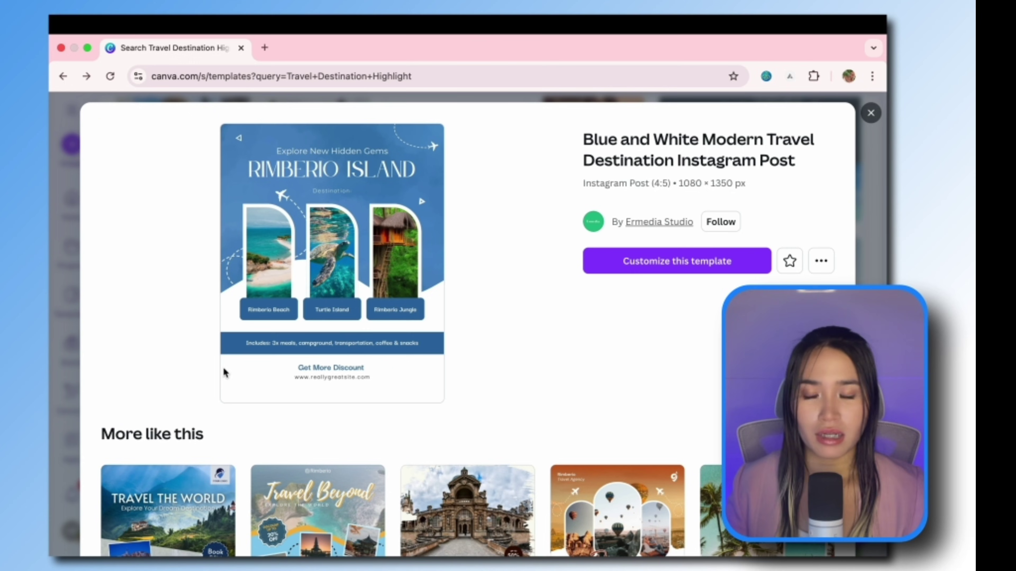
left_click(702, 260)
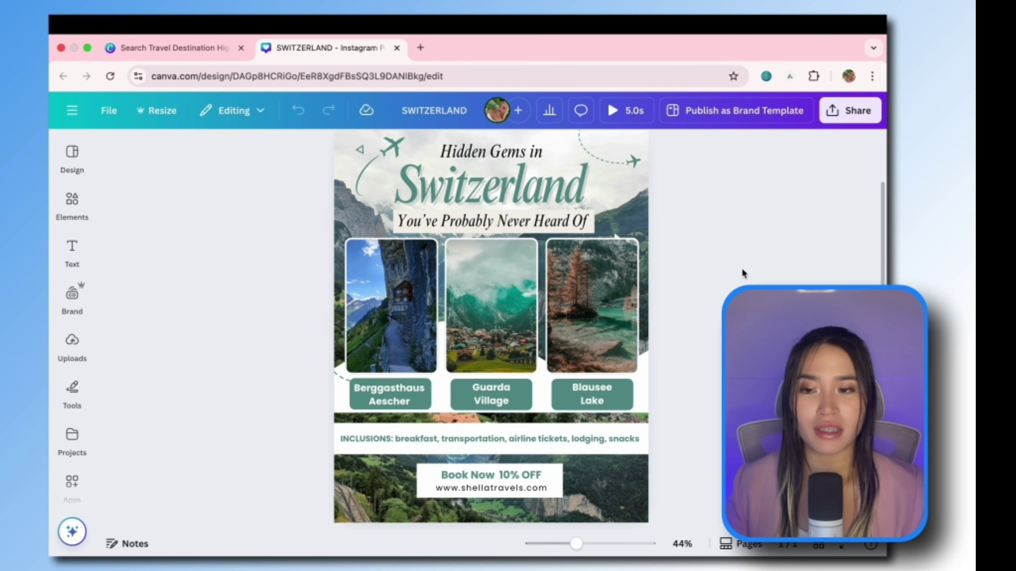
Step: Scroll over the Hidden Gems in Switzerland post to review it down to its Book Now 10% OFF footer
scroll(742, 273, "up", 2)
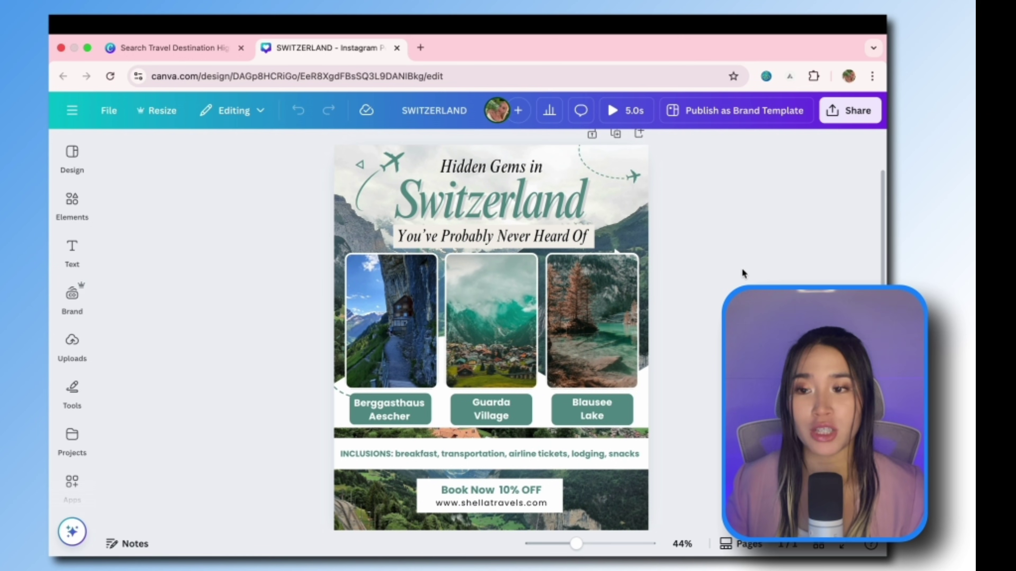
scroll(742, 273, "down", 2)
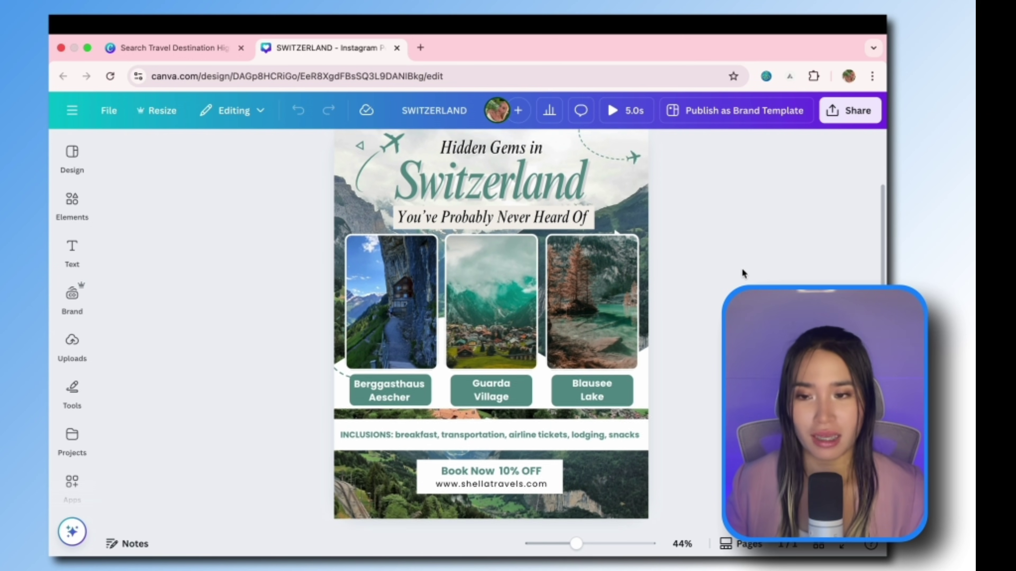
scroll(743, 273, "up", 1)
scroll(743, 273, "up", 5, "ctrl")
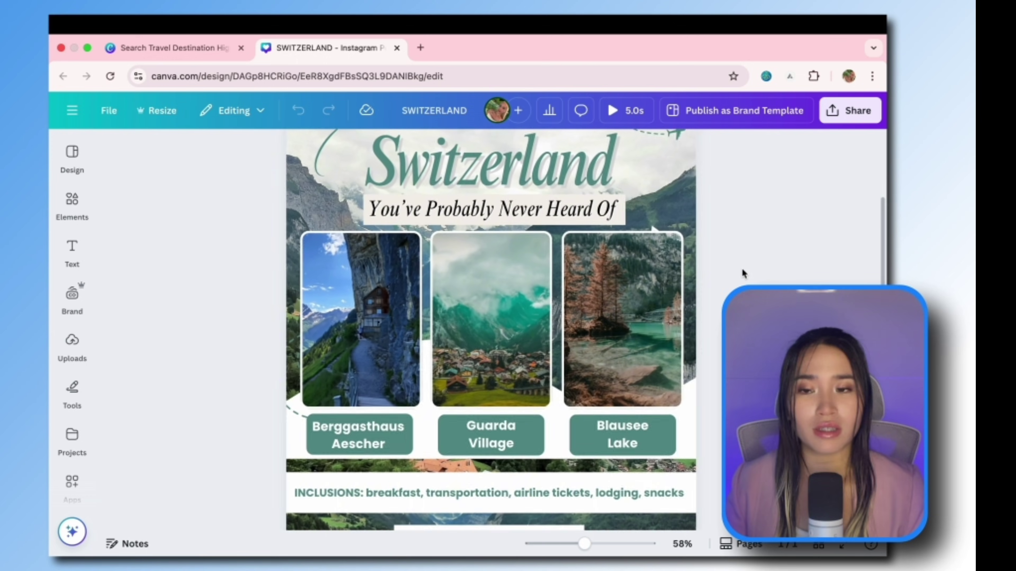
scroll(744, 273, "down", 5)
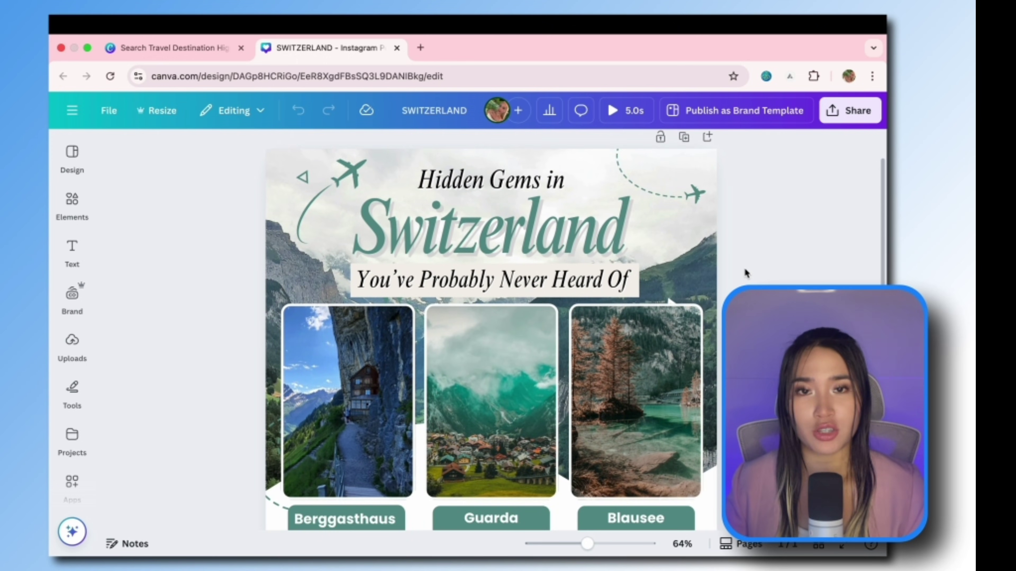
scroll(744, 273, "down", 3)
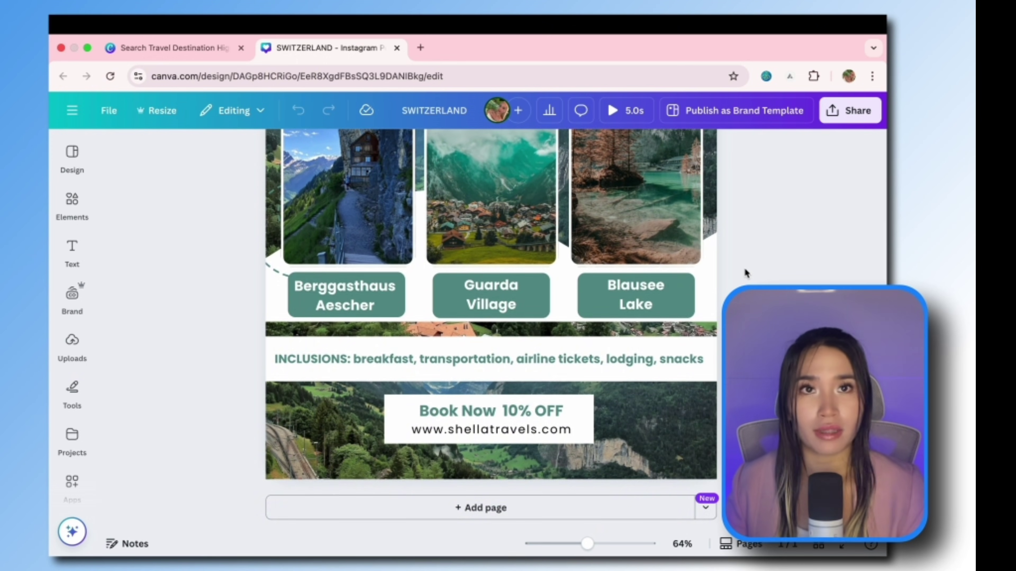
scroll(745, 274, "down", 5, "ctrl")
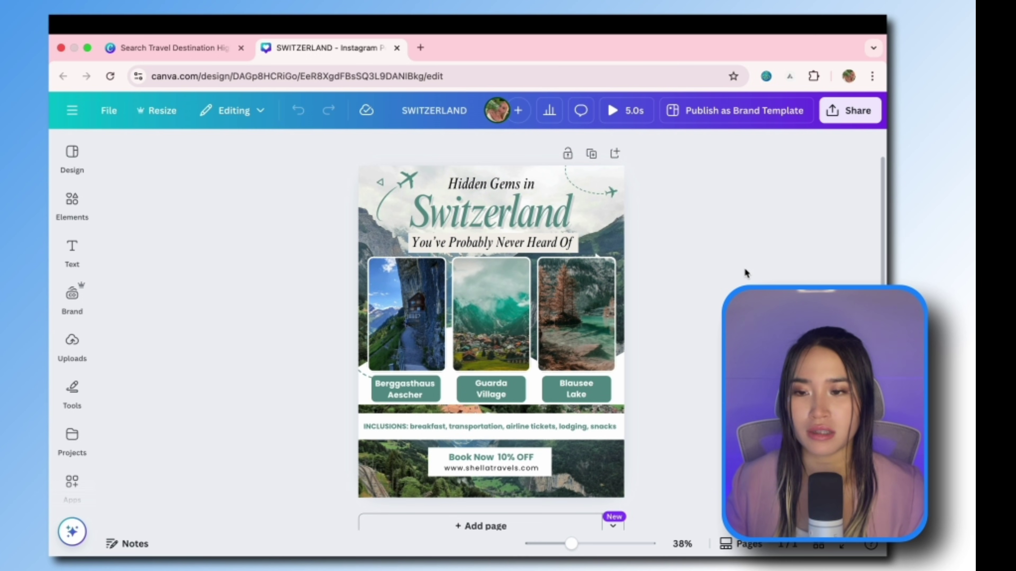
mouse_move(498, 19)
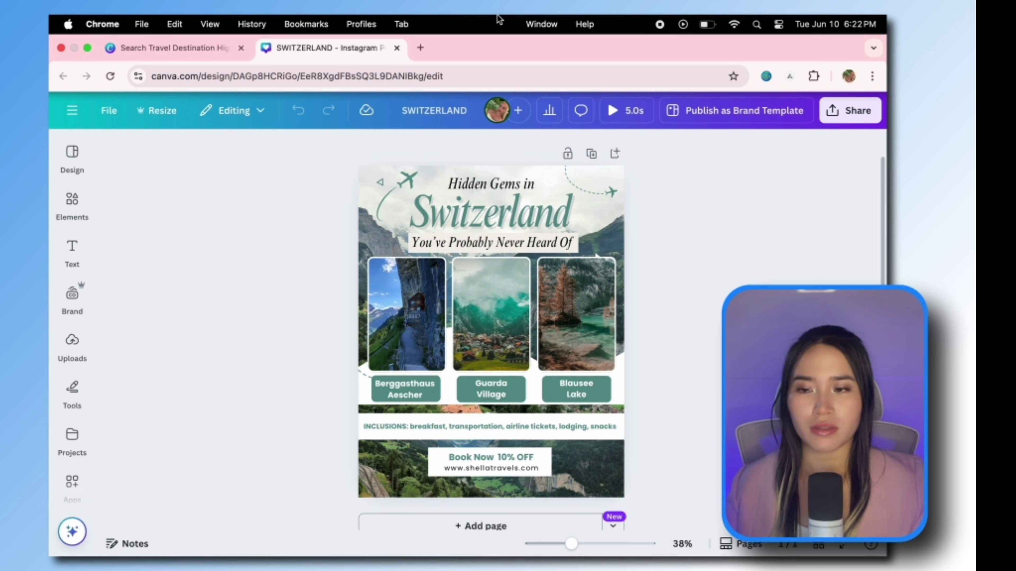
scroll(492, 361, "up", 2, "ctrl")
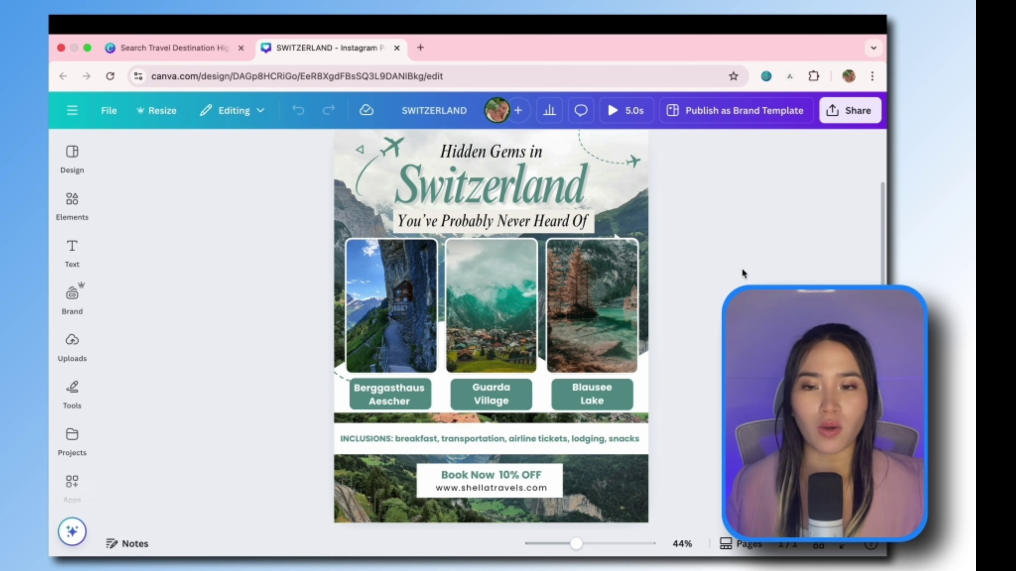
scroll(743, 273, "up", 2)
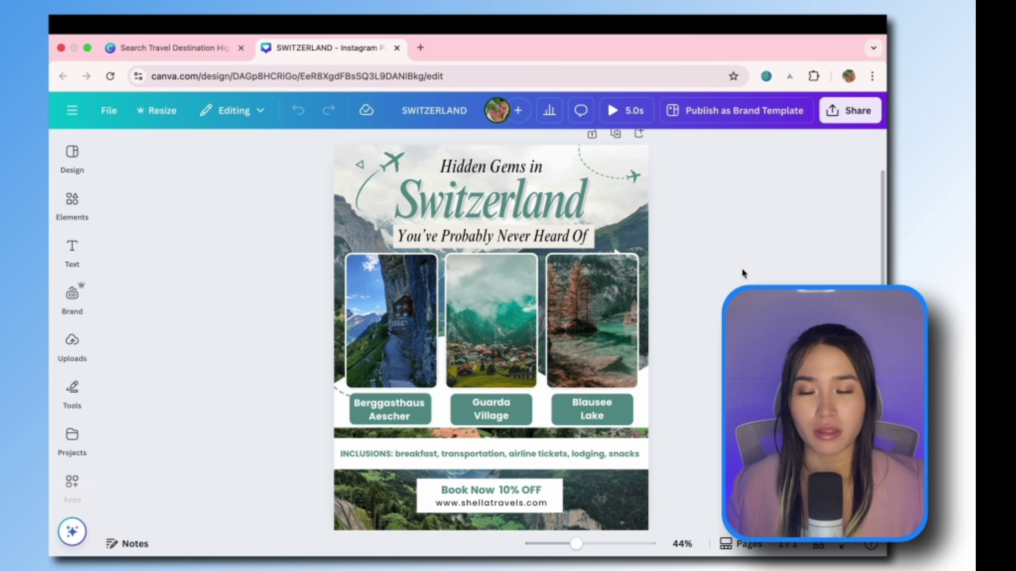
scroll(743, 273, "down", 3)
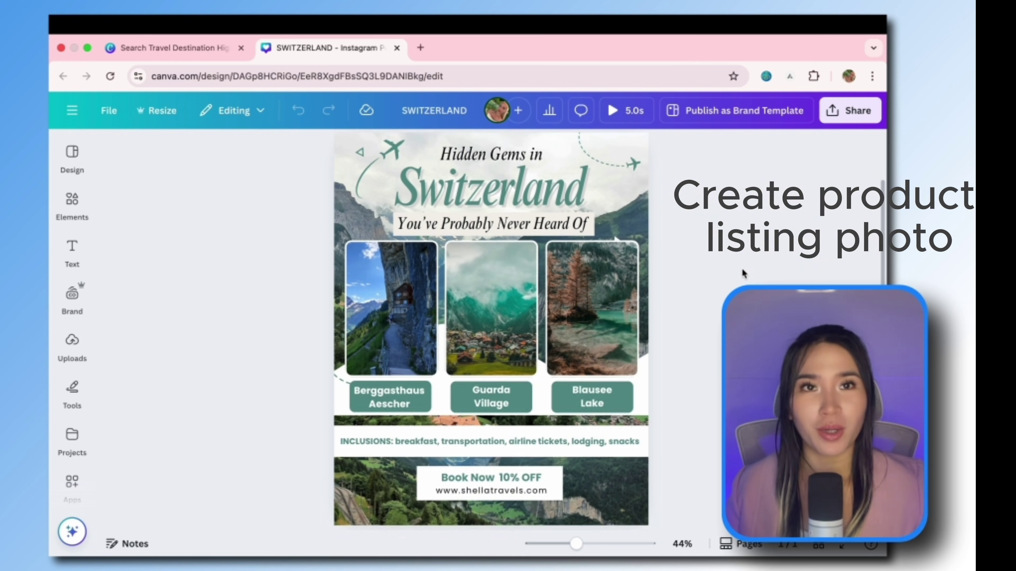
scroll(744, 274, "up", 3, "ctrl")
scroll(745, 273, "up", 2)
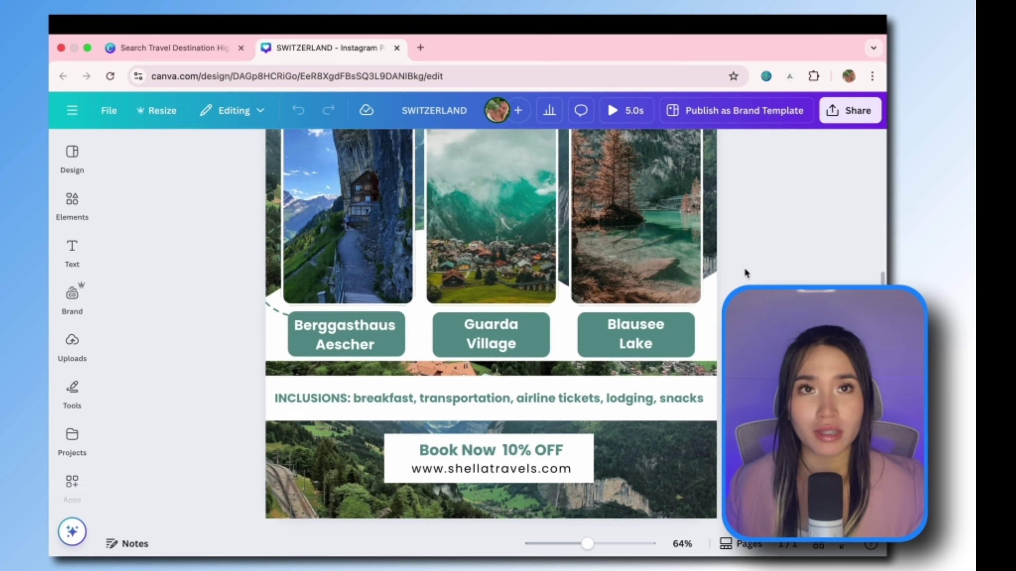
scroll(745, 274, "down", 4, "ctrl")
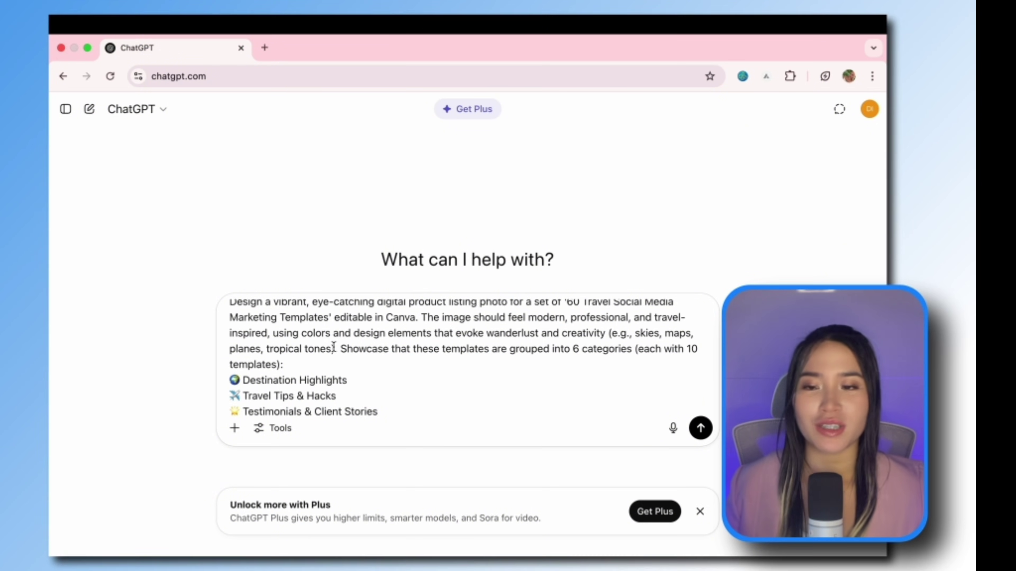
Step: Scroll the ChatGPT chat to the generated '60 Travel Social Media Marketing Templates' cover image
scroll(333, 348, "up", 1)
scroll(409, 366, "down", 3)
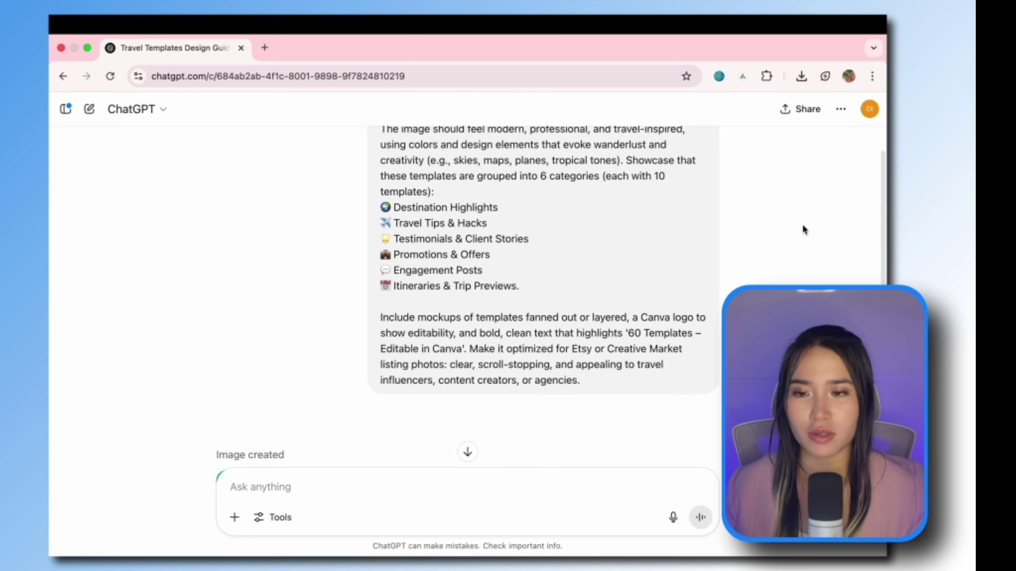
scroll(803, 225, "down", 8)
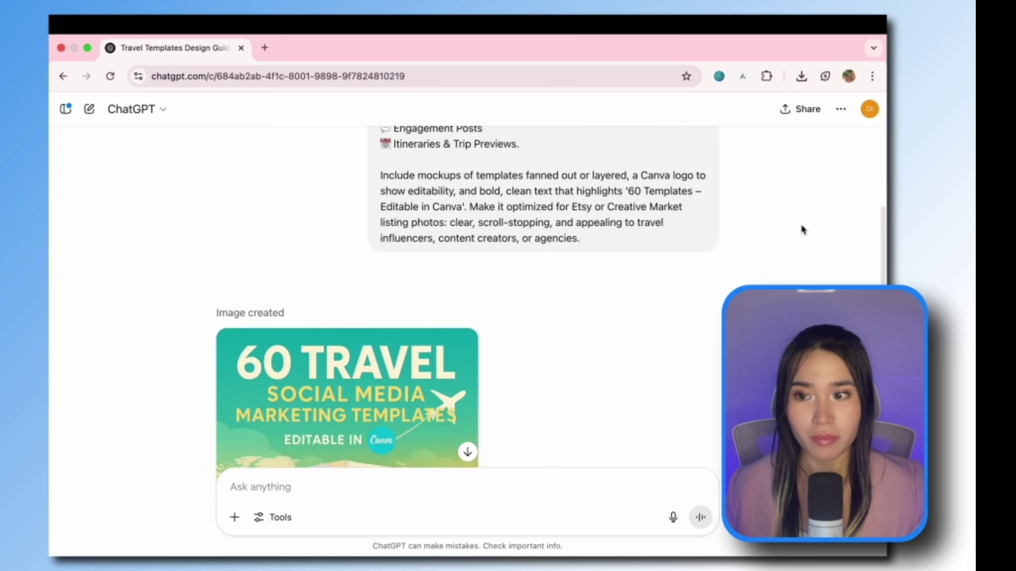
scroll(618, 295, "down", 5)
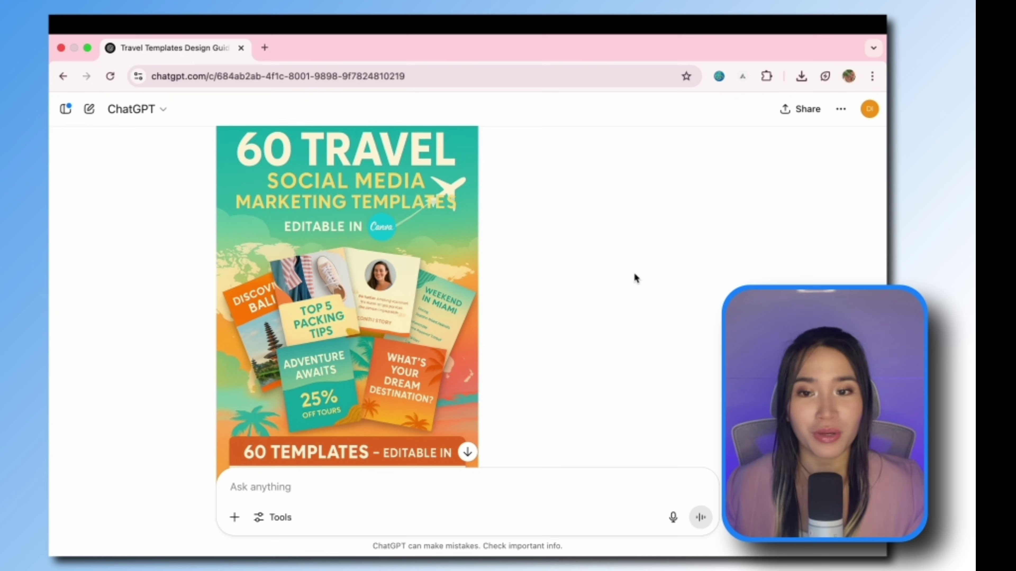
scroll(541, 332, "up", 2)
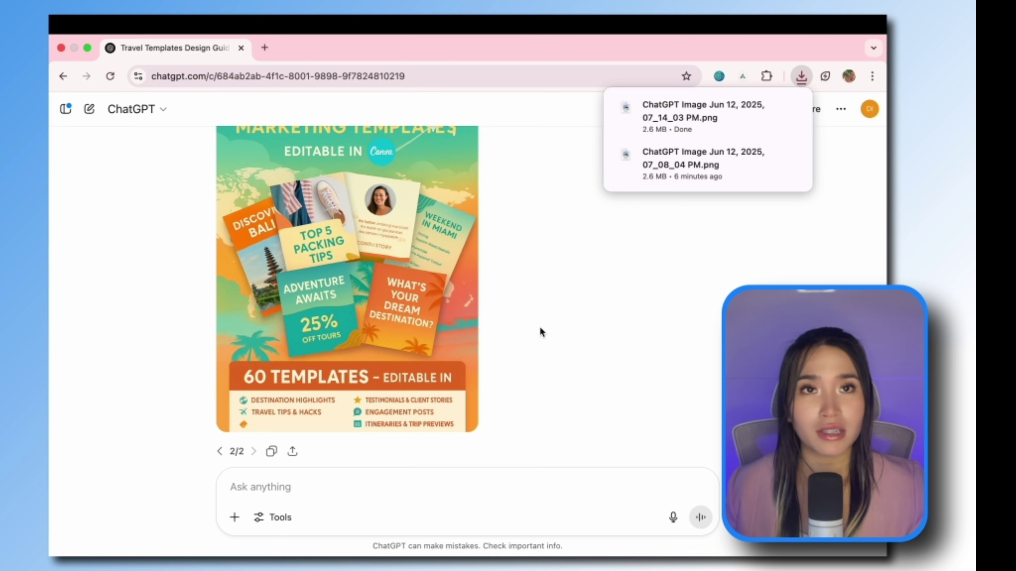
scroll(537, 338, "up", 1)
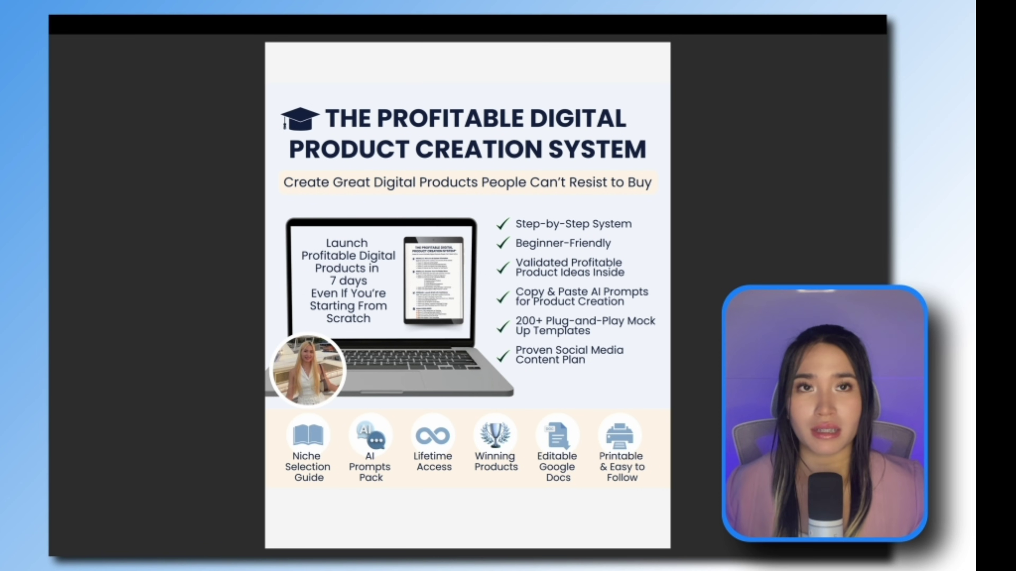
scroll(467, 295, "down", 10)
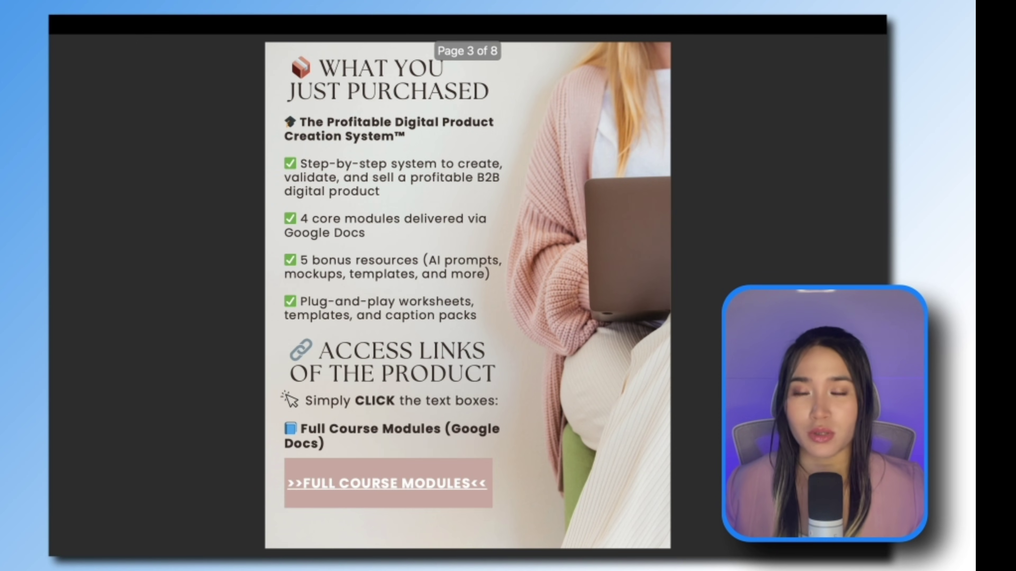
scroll(468, 295, "down", 10)
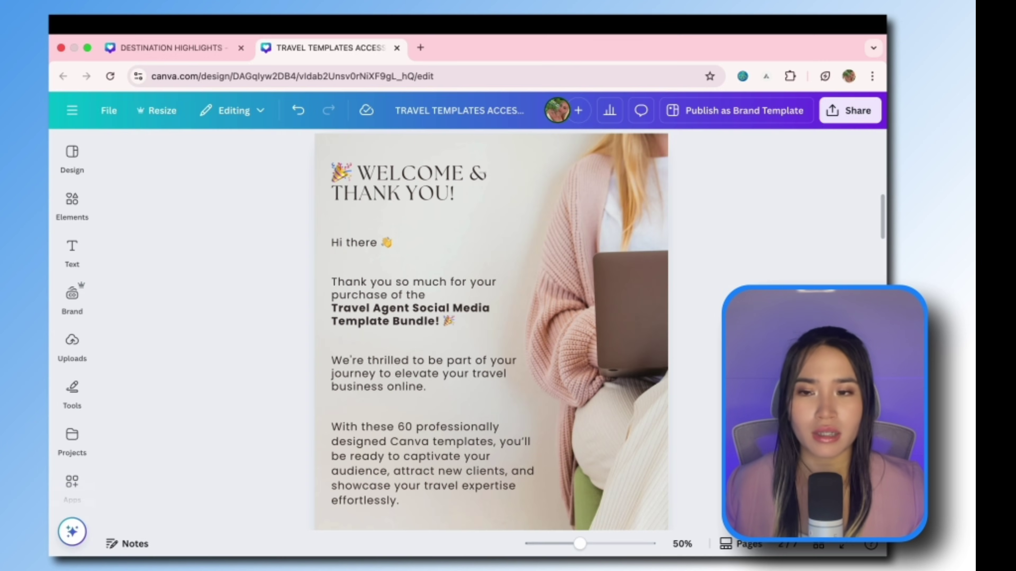
scroll(735, 247, "down", 7)
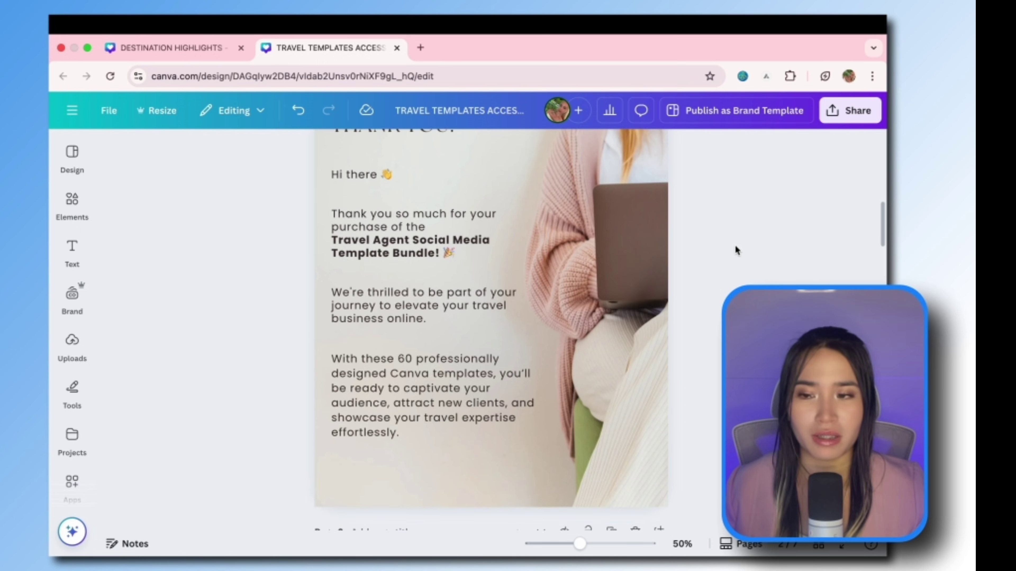
scroll(736, 246, "down", 5)
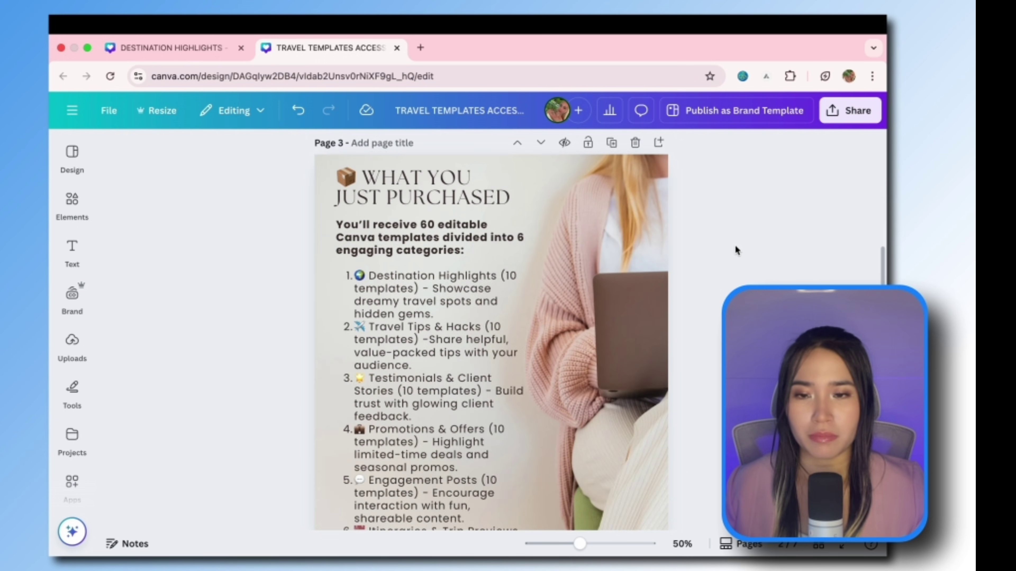
scroll(735, 247, "down", 5)
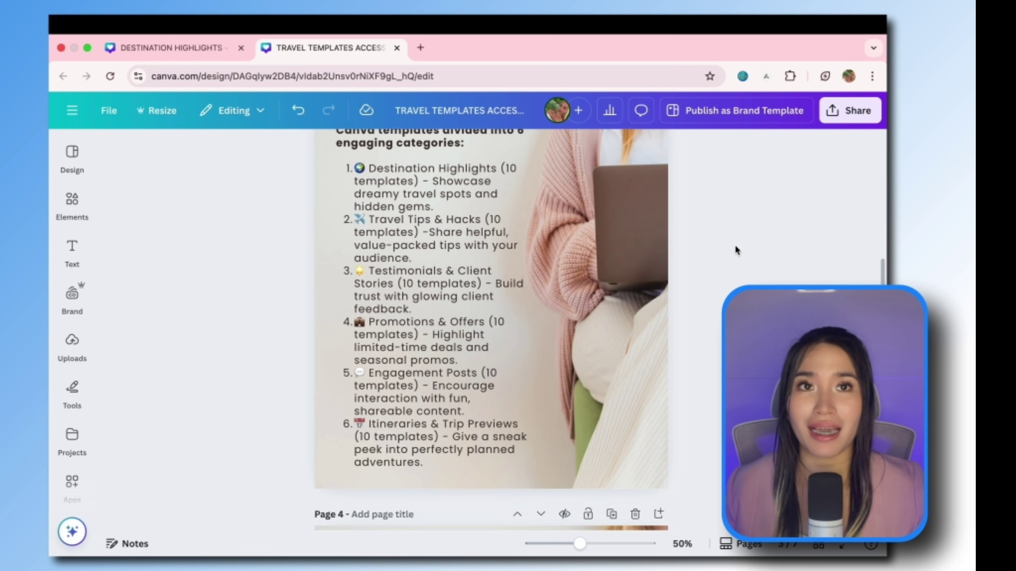
scroll(735, 245, "down", 3)
key("ctrl+shift+Tab")
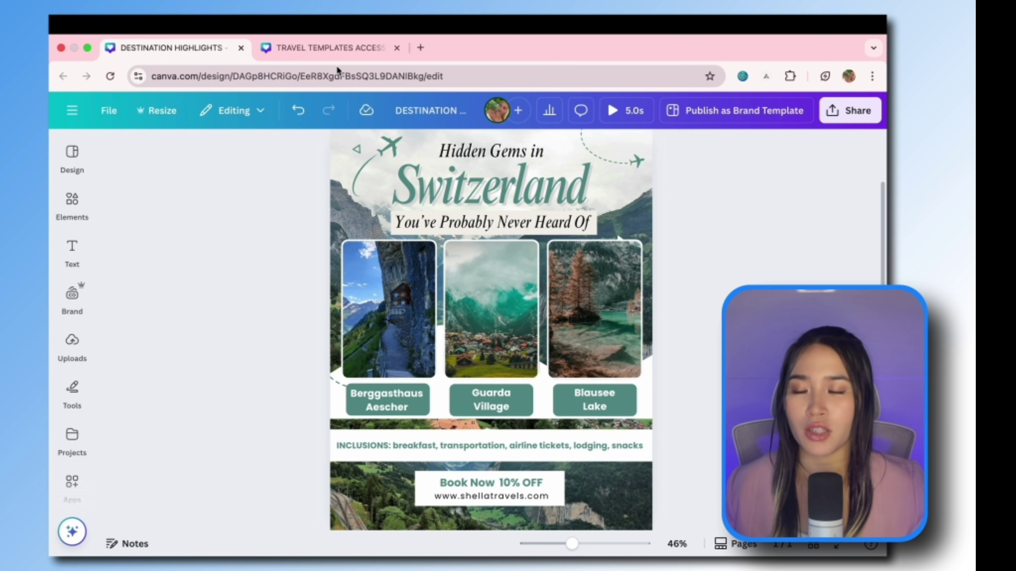
left_click(334, 48)
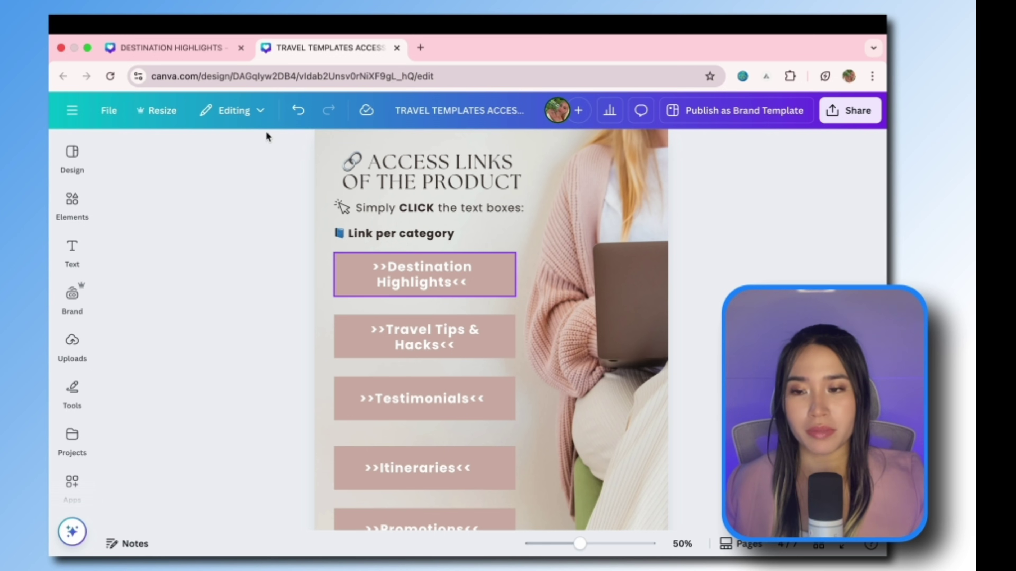
Step: Request a template link for the Switzerland Destination Highlights design from its Share menu
left_click(202, 54)
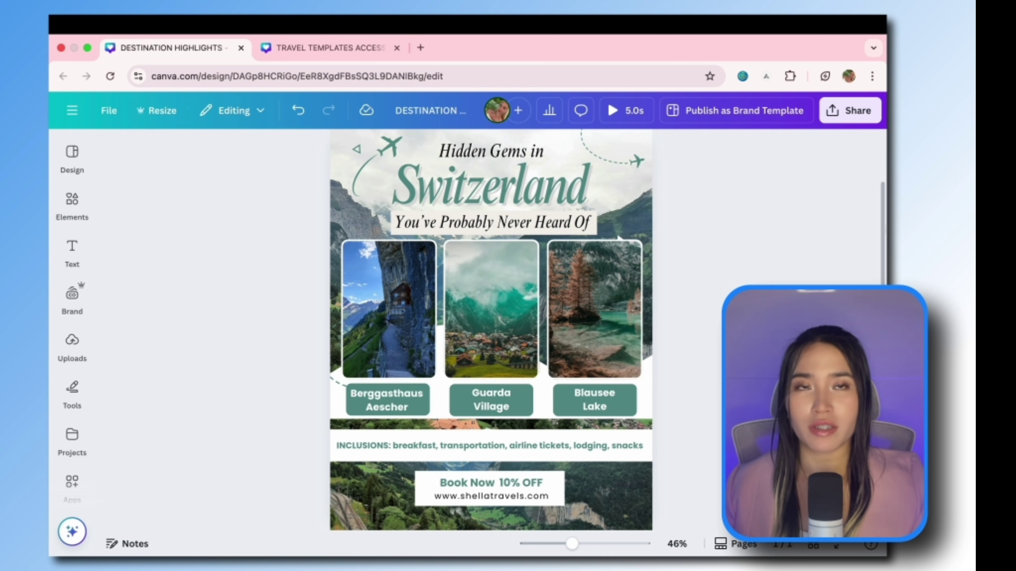
scroll(744, 237, "up", 2)
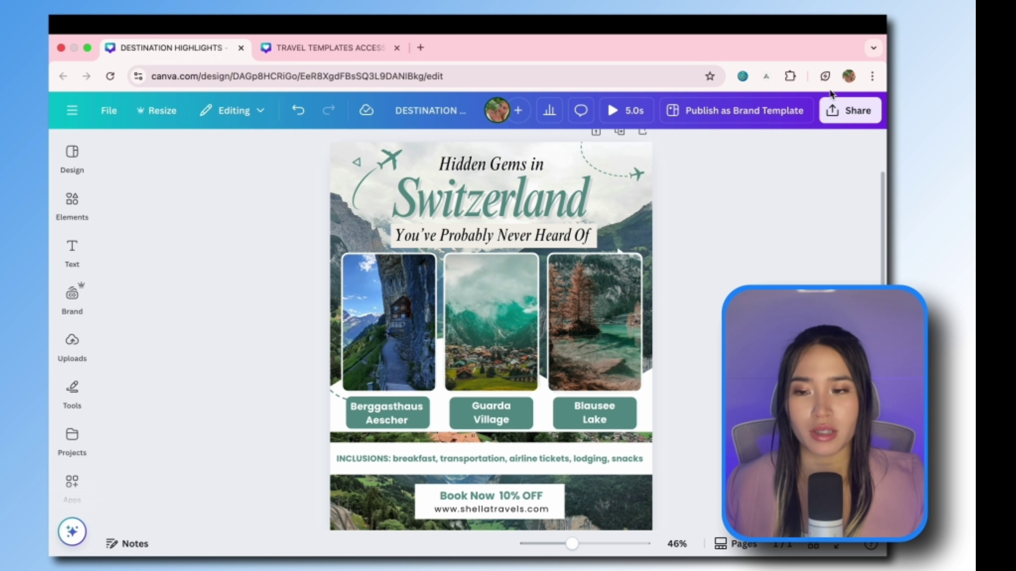
left_click(850, 111)
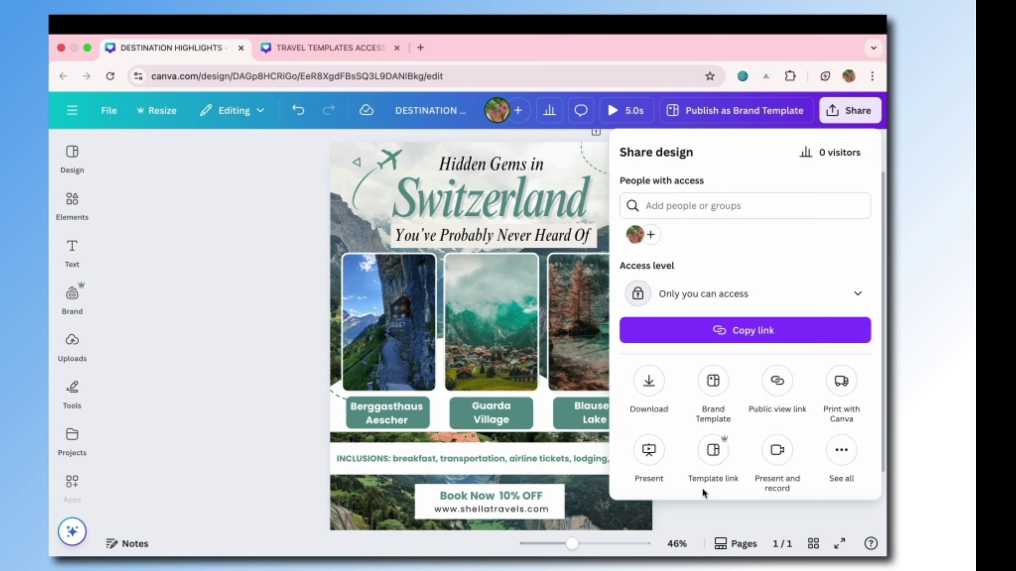
left_click(714, 454)
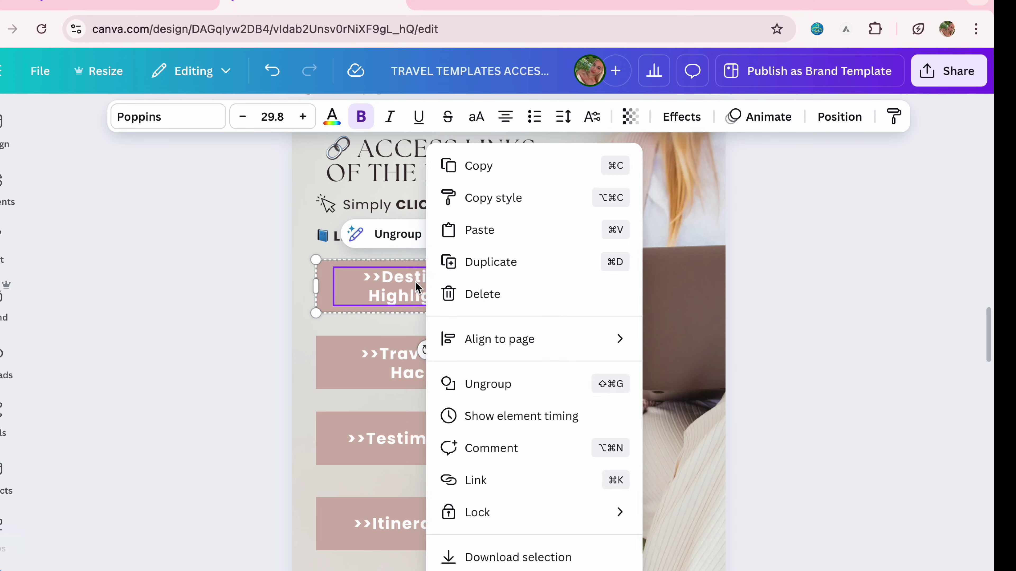
Step: Link the Destination Highlights button in the access guide to the copied template URL
right_click(418, 288)
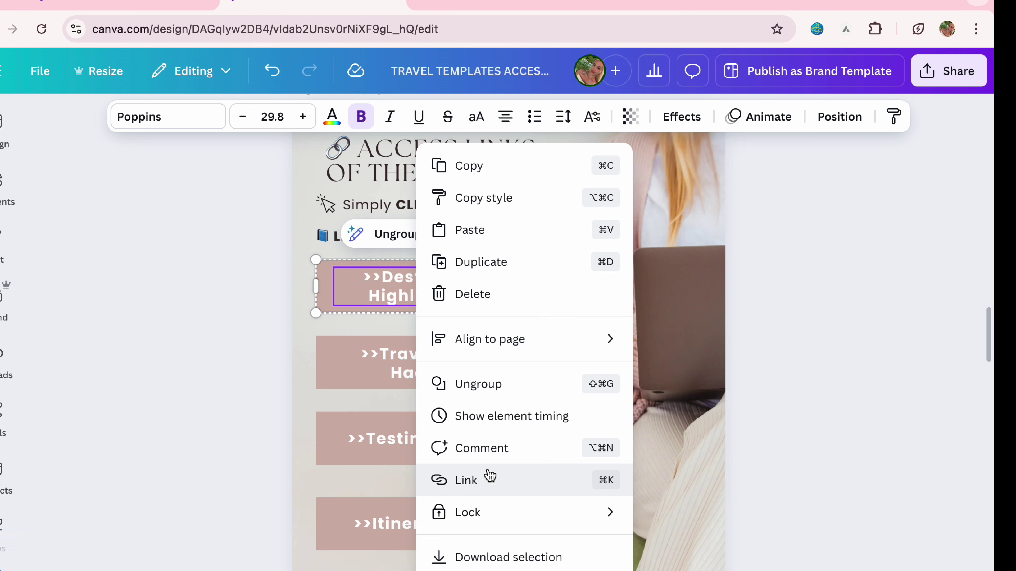
left_click(487, 491)
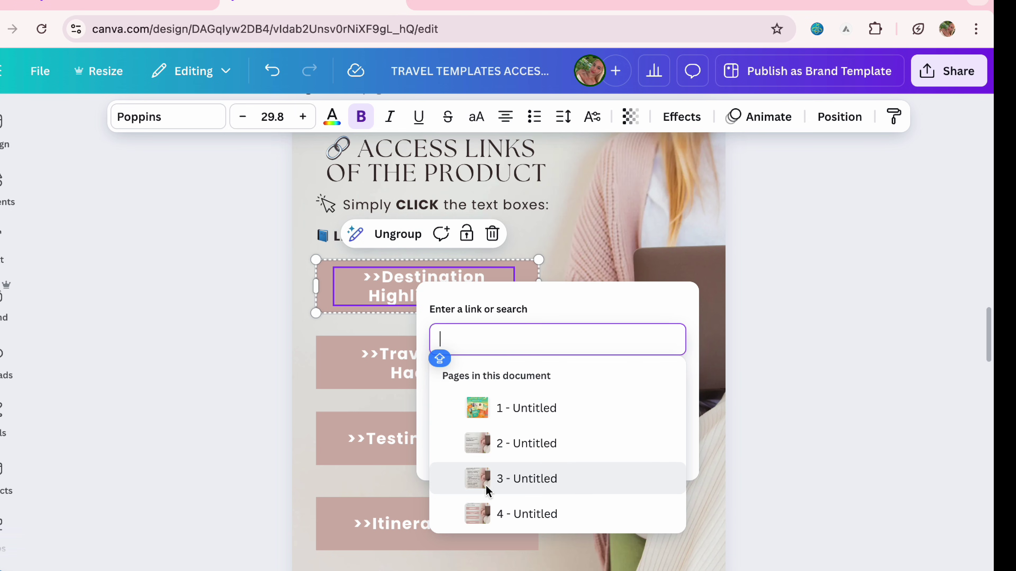
key("super+v")
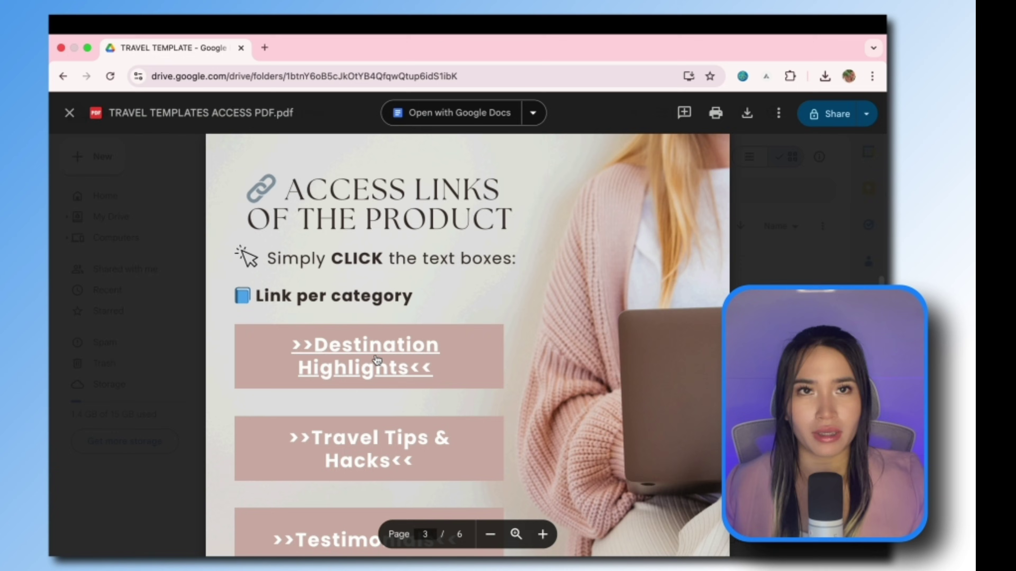
left_click(376, 355)
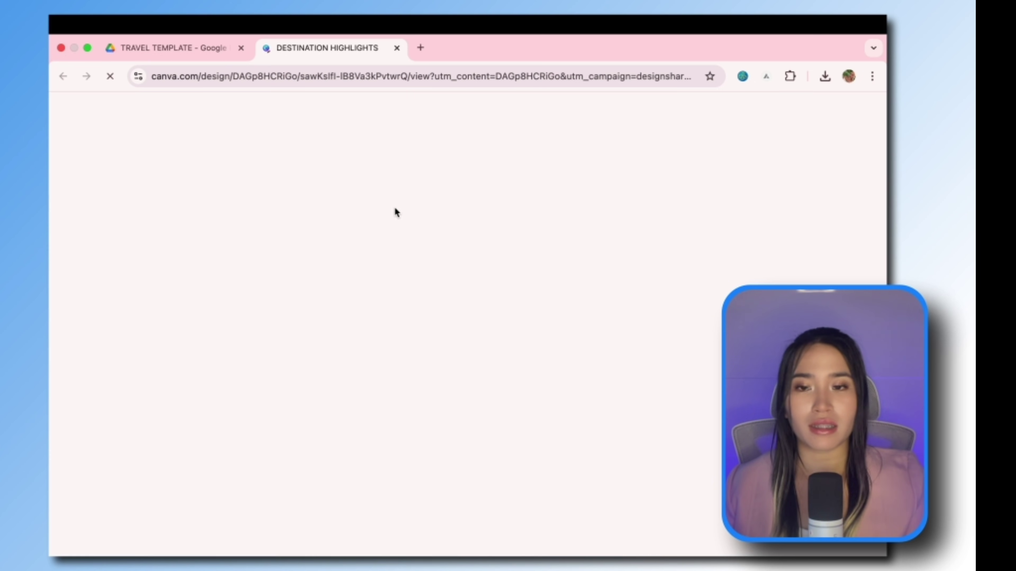
scroll(823, 272, "down", 2)
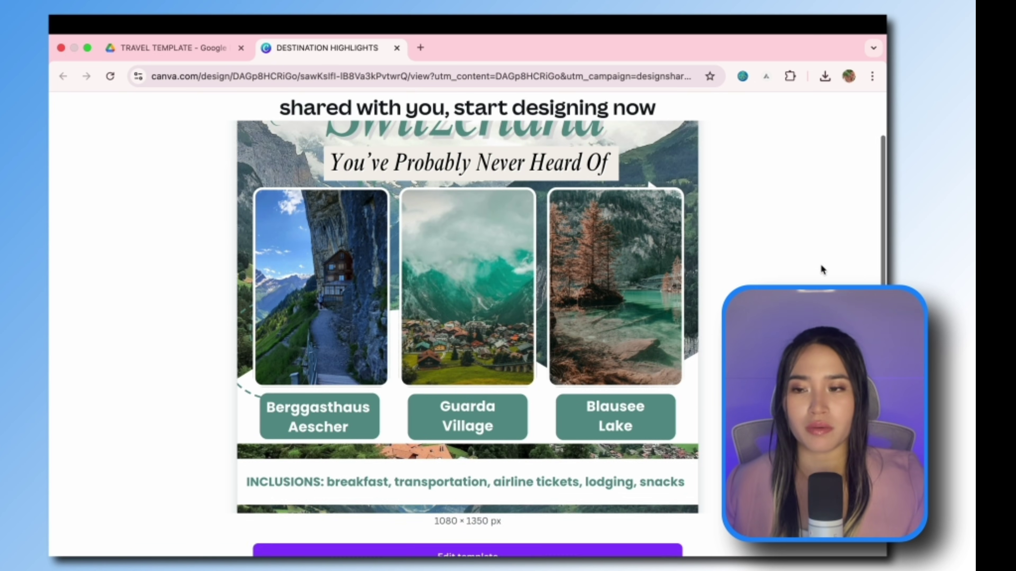
scroll(822, 269, "down", 3)
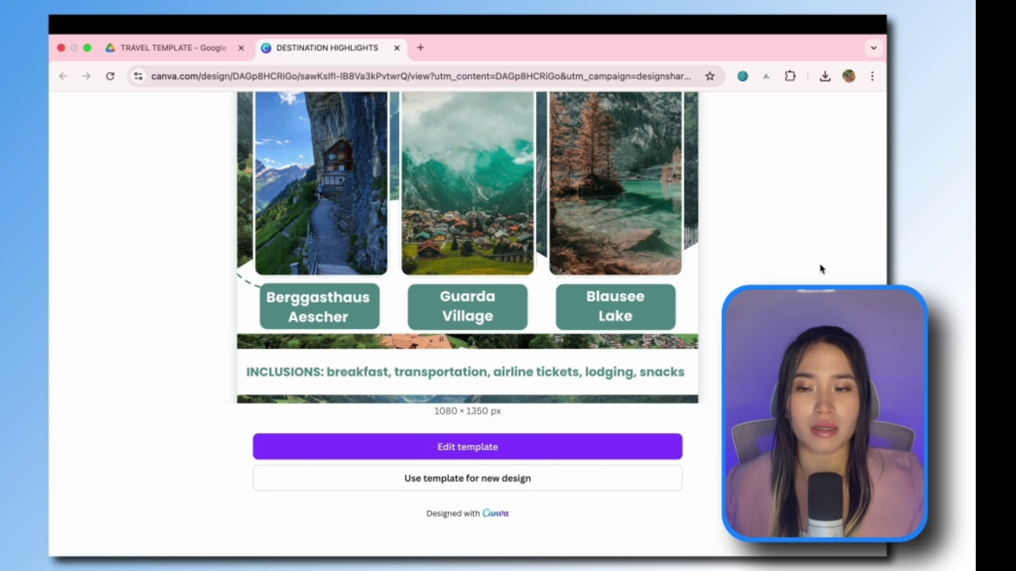
scroll(819, 263, "up", 3)
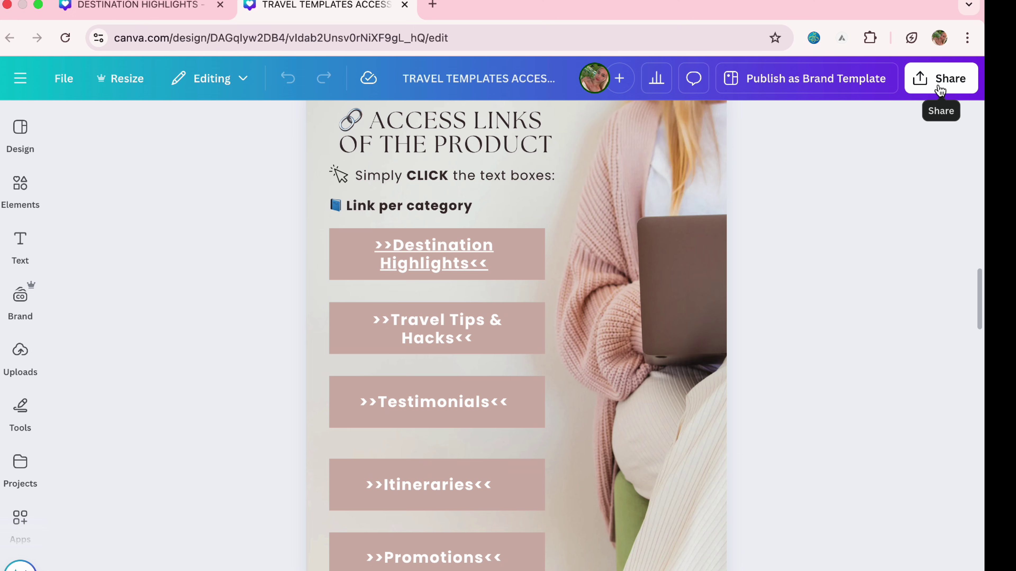
Step: Download the access guide as a PDF Standard file
left_click(850, 111)
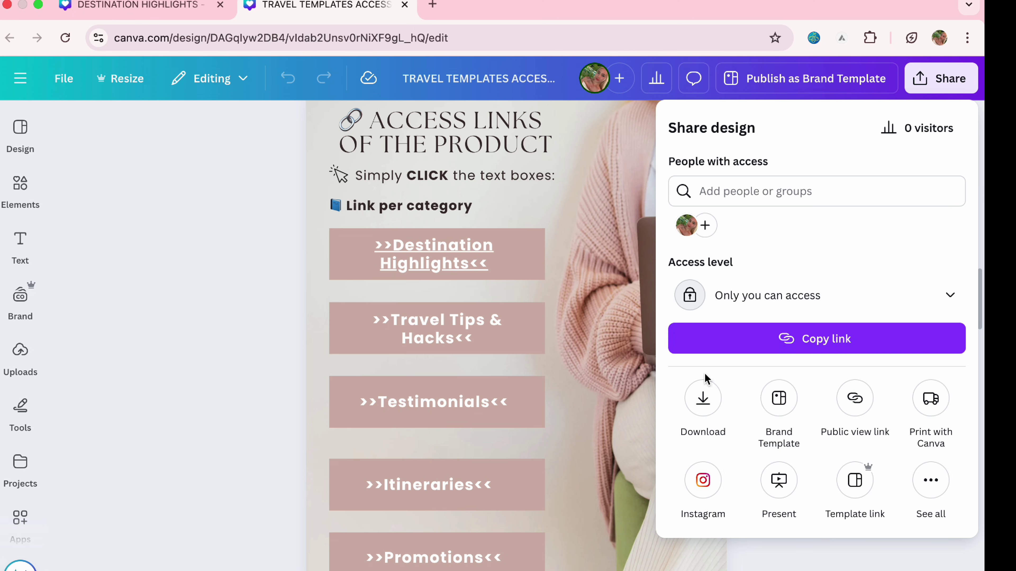
left_click(703, 398)
left_click(772, 188)
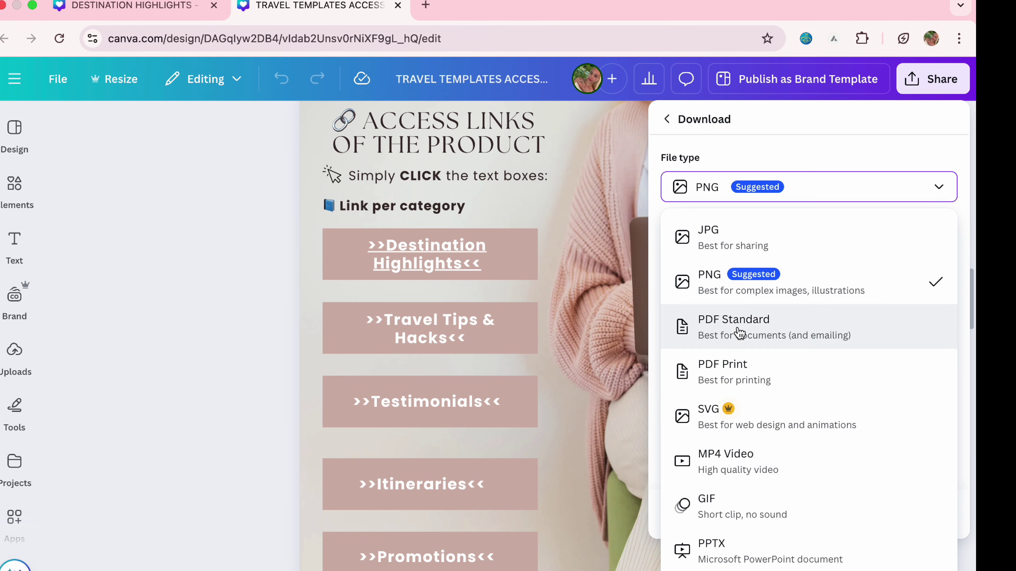
left_click(755, 331)
left_click(824, 383)
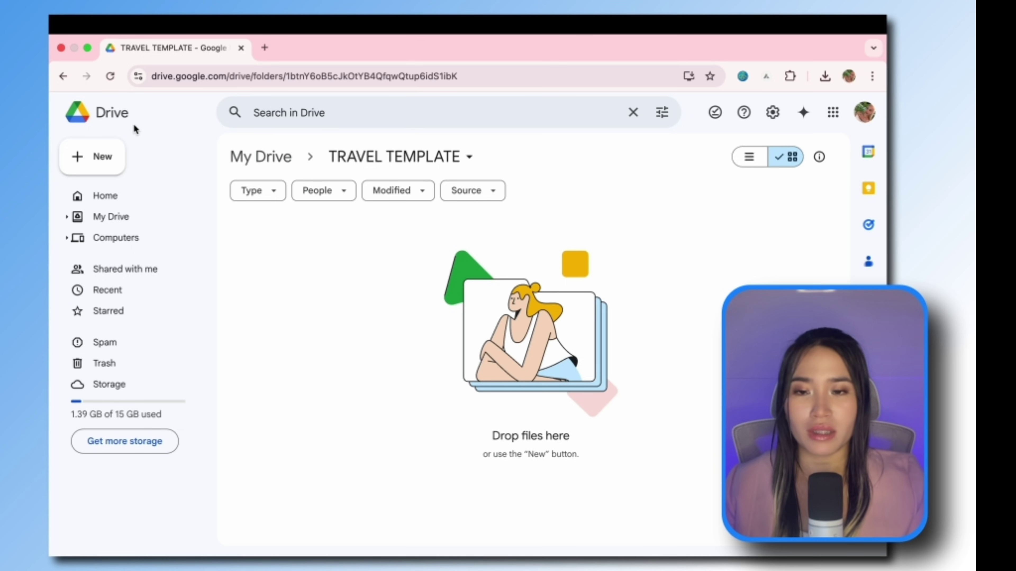
Step: Set the TRAVEL TEMPLATE folder's general access to anyone with the link can view
right_click(390, 277)
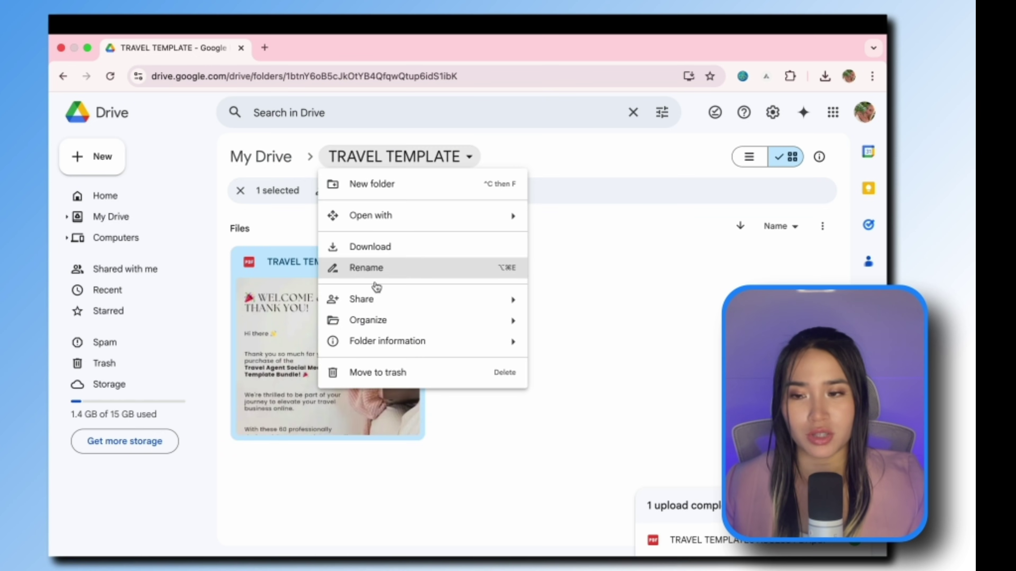
mouse_move(374, 301)
left_click(560, 304)
left_click(424, 401)
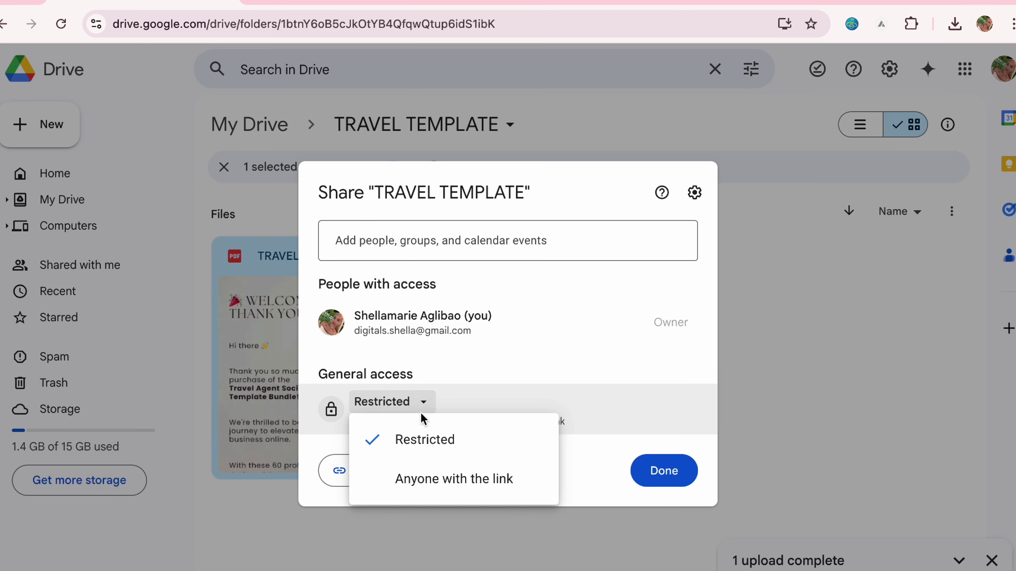
left_click(462, 485)
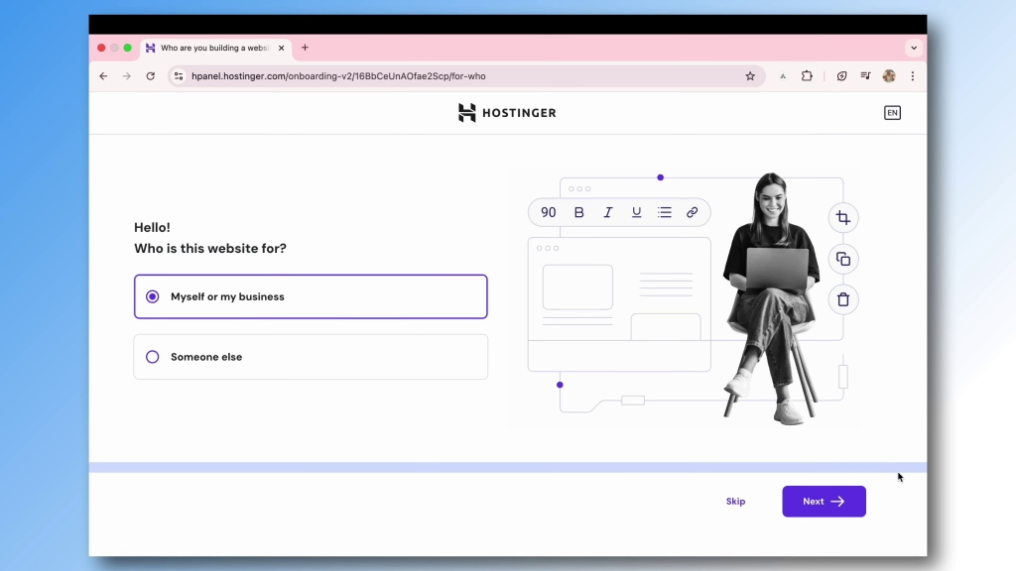
Step: Start a new Website Builder site for myself or my business on the free businesstemplatekit.com domain
left_click(827, 516)
left_click(440, 259)
left_click(524, 379)
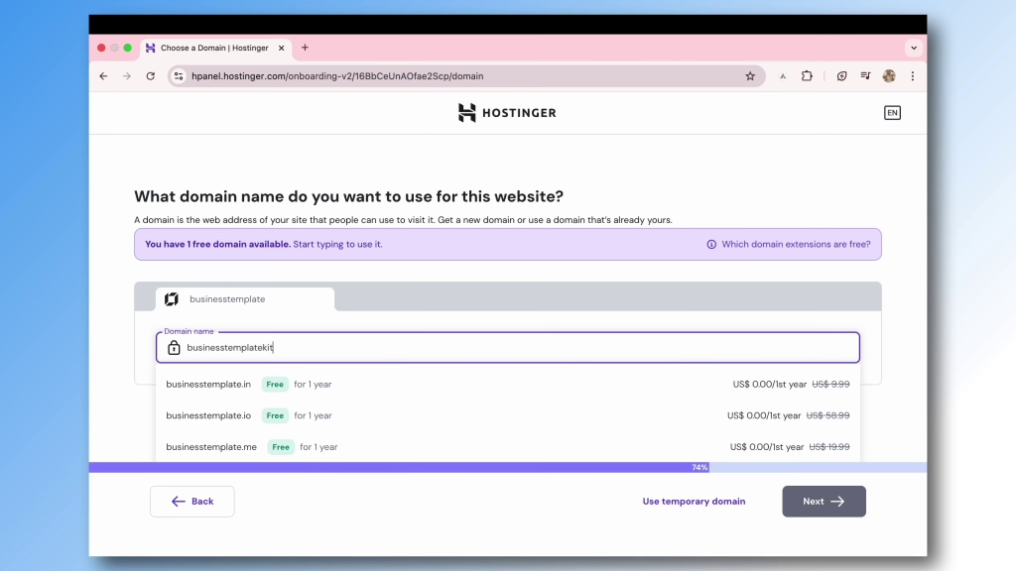
type(".com")
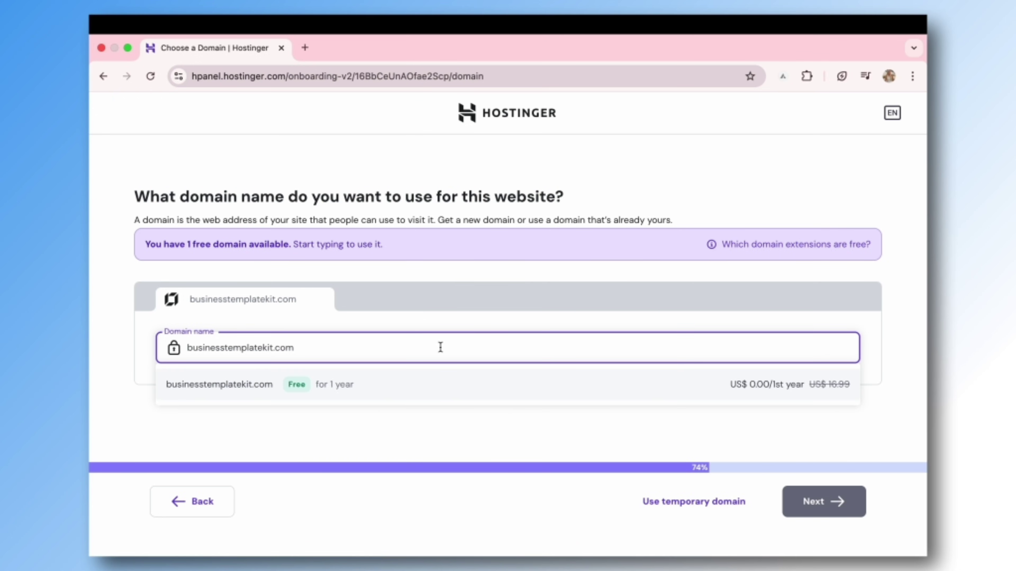
left_click(400, 388)
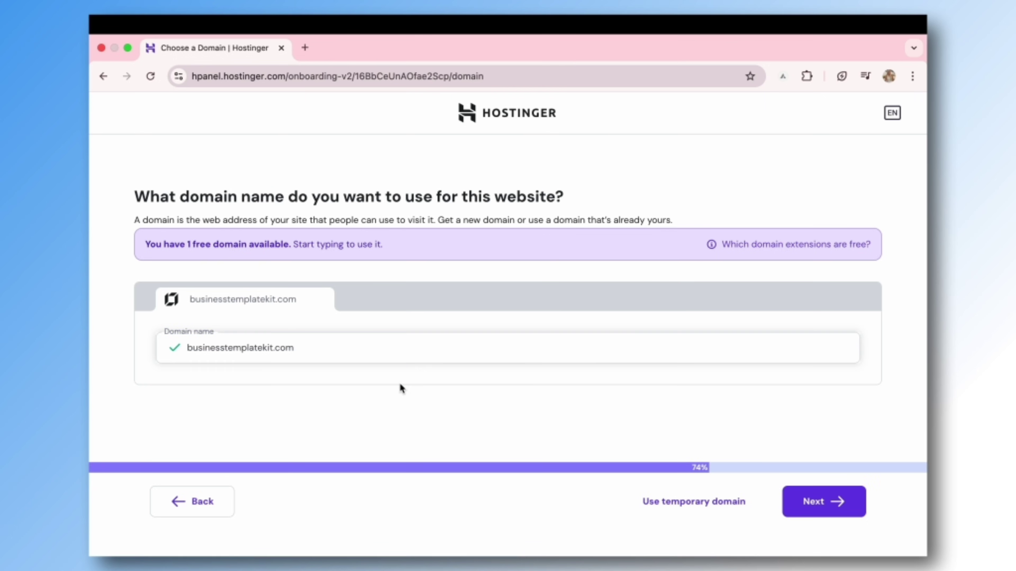
left_click(827, 512)
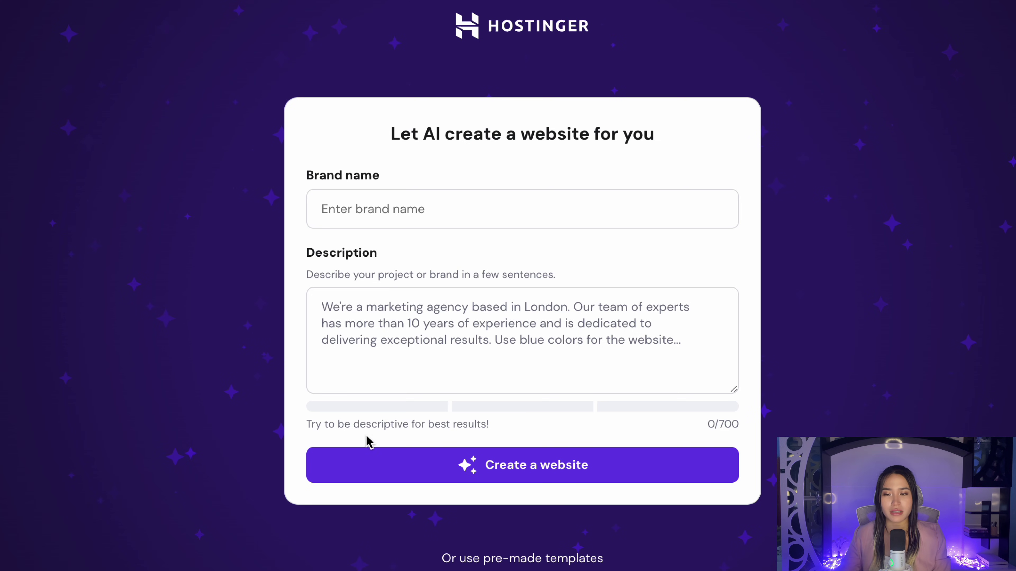
Step: Generate an AI store site named 'Business Template Kit' from the pasted Canva-templates description
left_click(374, 209)
type("Business")
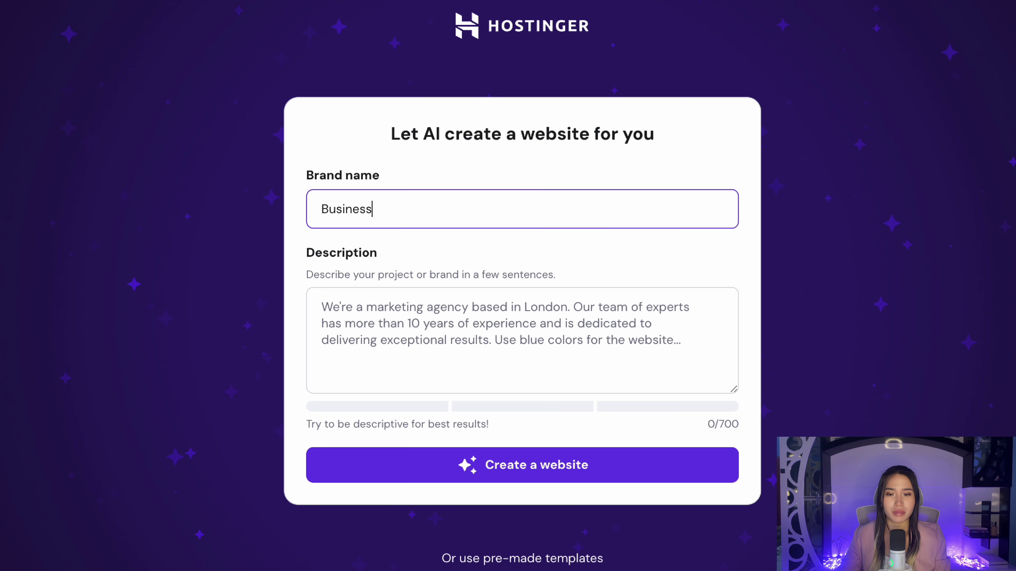
type(" Template Ki")
left_click(526, 322)
key("ctrl+v")
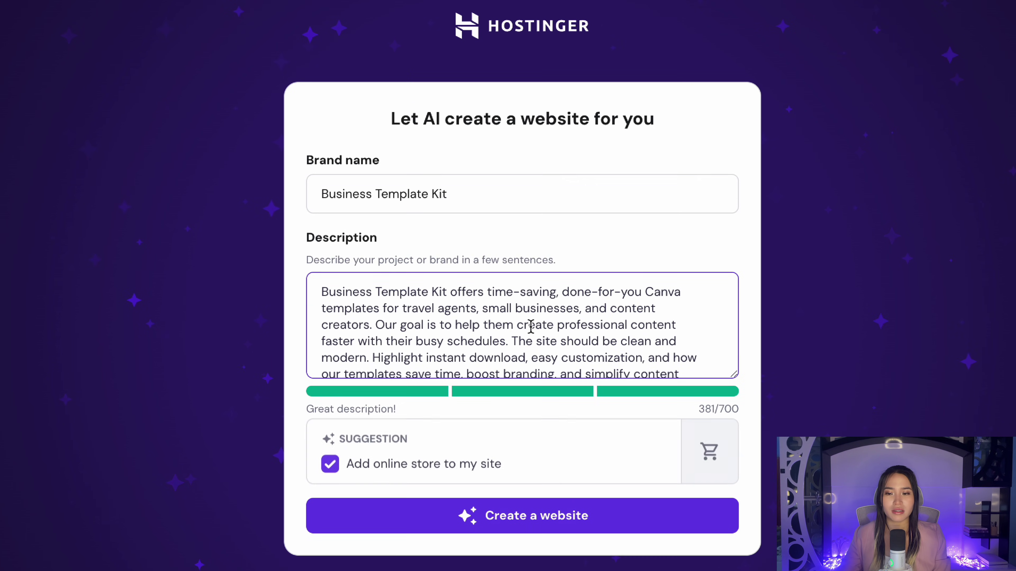
scroll(443, 314, "down", 1)
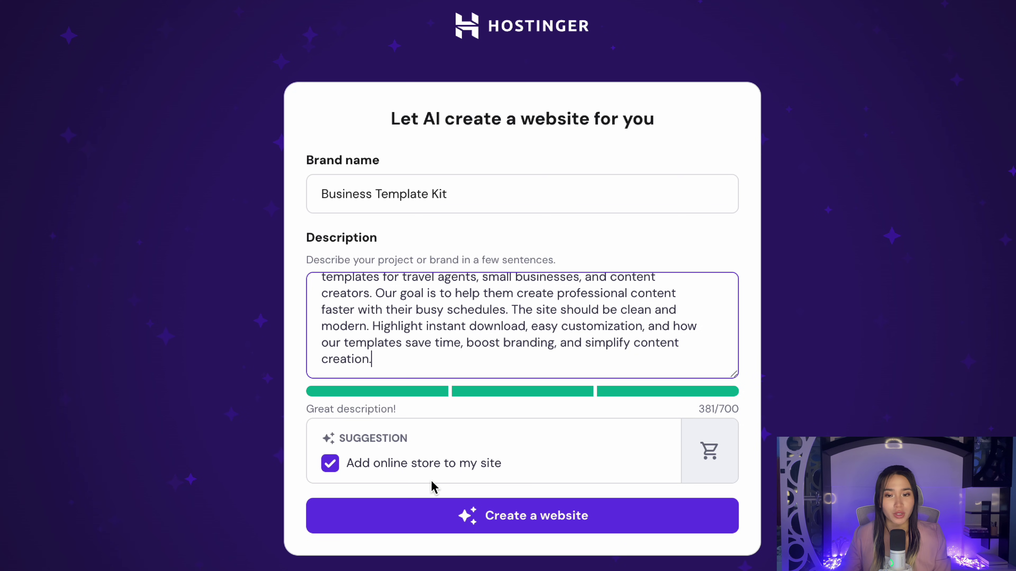
left_click(558, 525)
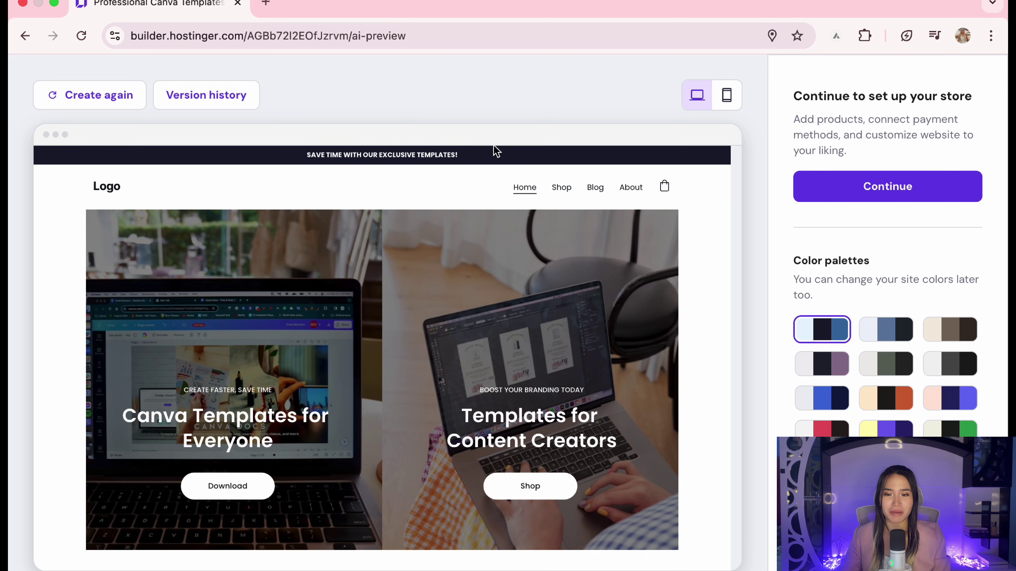
Step: Apply the blue and navy colour palette to the generated site and enter the editor
scroll(693, 374, "down", 10)
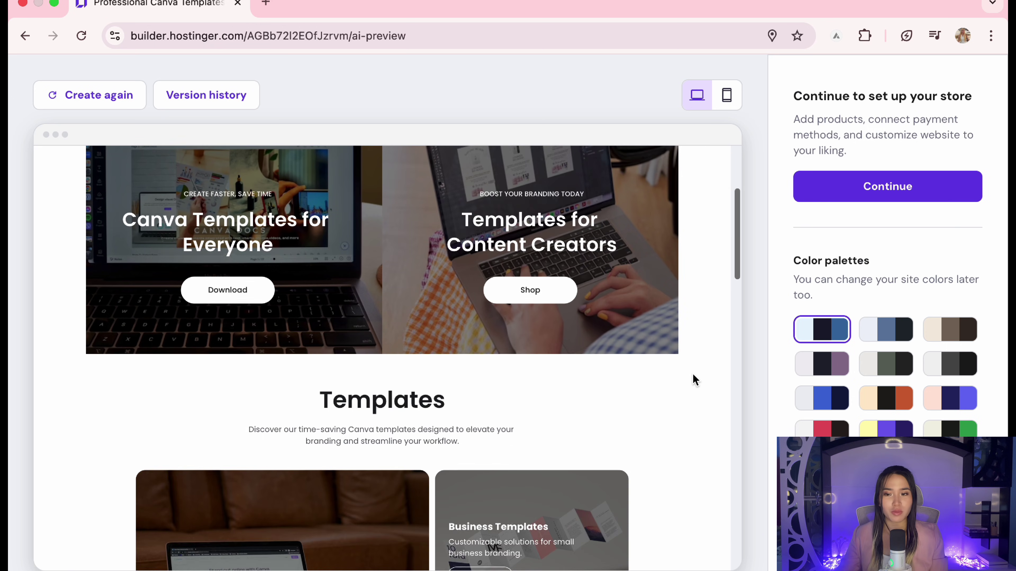
scroll(693, 375, "down", 8)
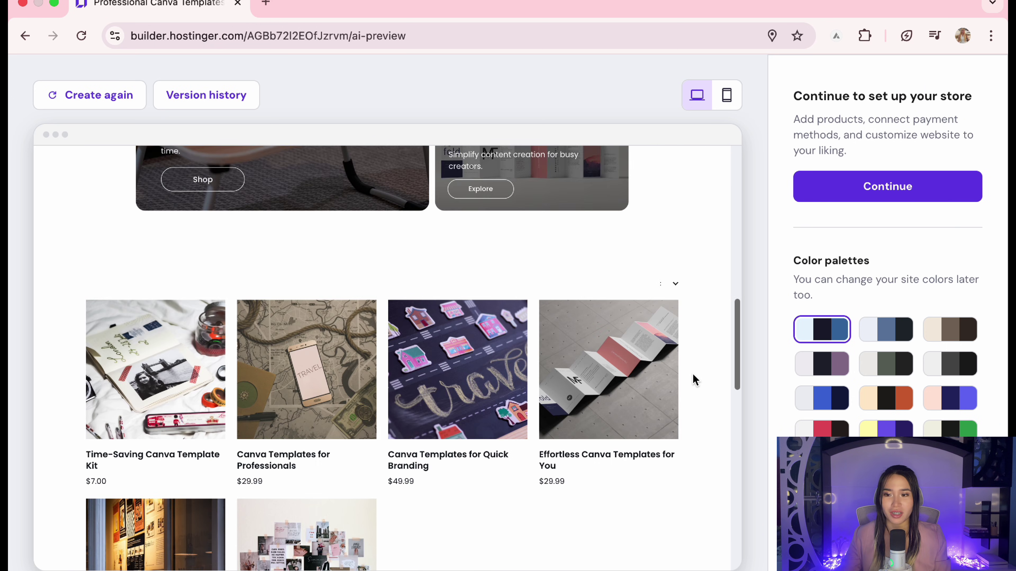
scroll(693, 380, "down", 10)
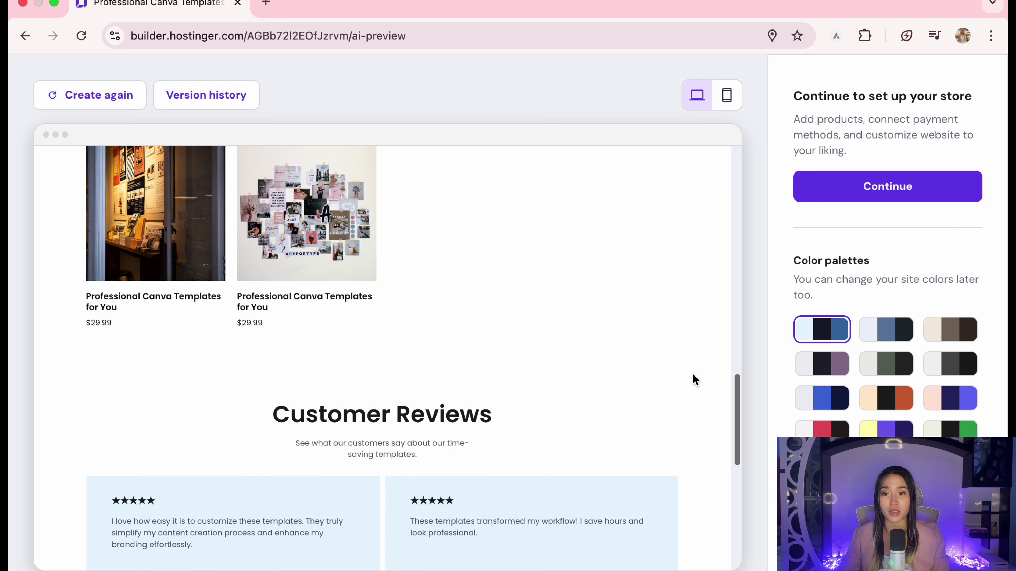
scroll(693, 374, "down", 4)
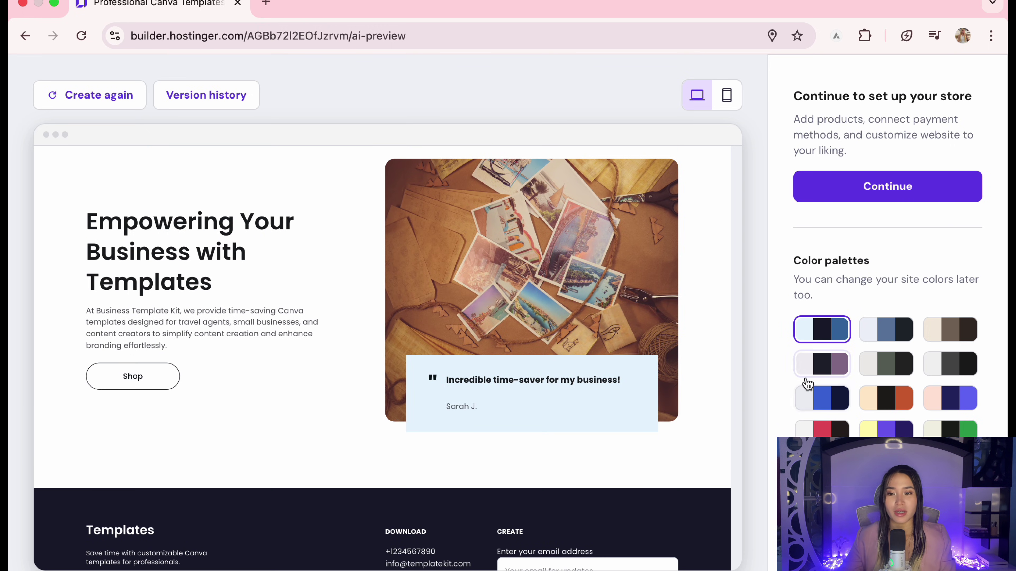
left_click(834, 409)
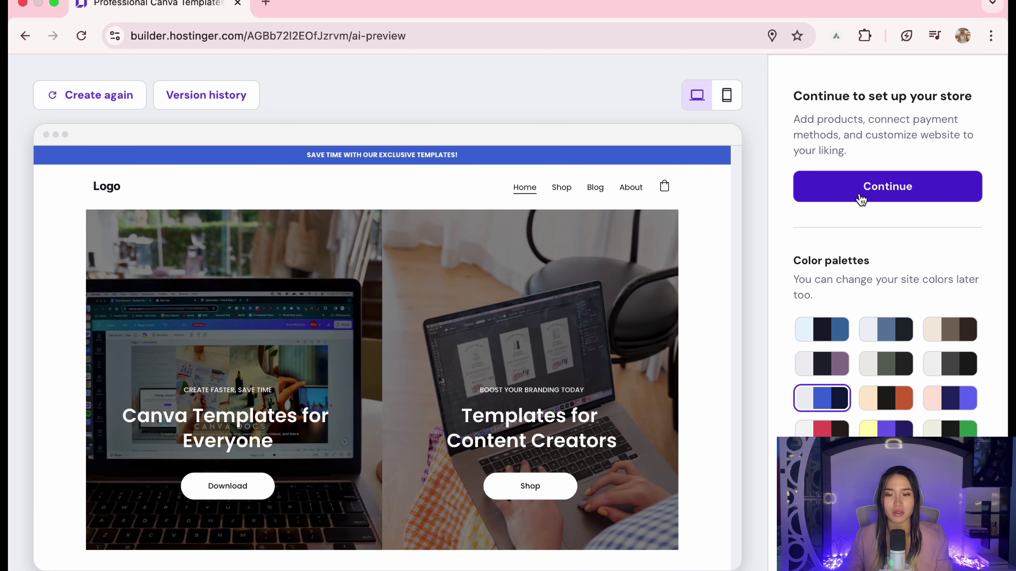
left_click(860, 199)
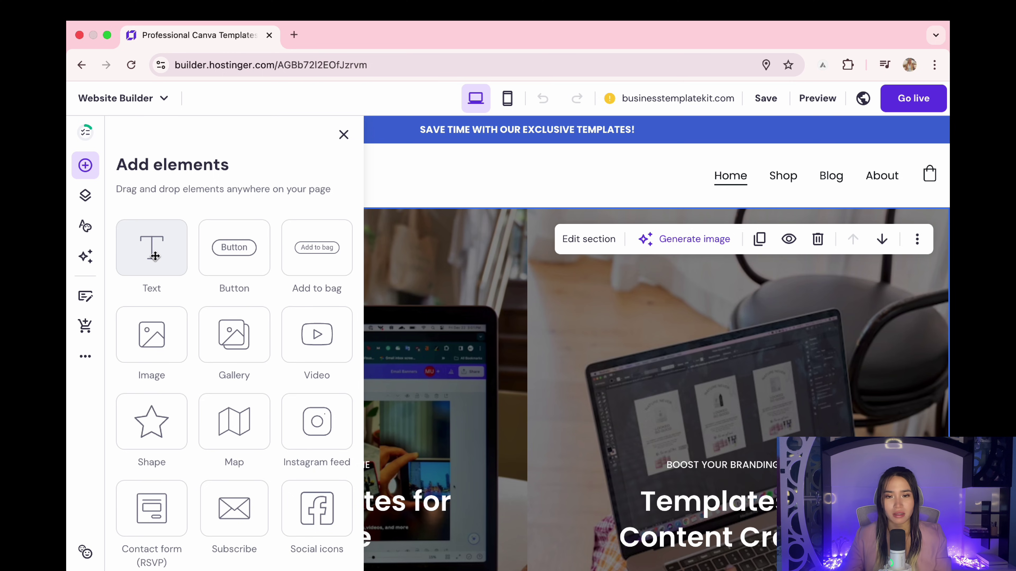
Step: Replace the left hero heading with 'Canva Templates for Busy Entrepreneurs'
scroll(408, 277, "down", 3)
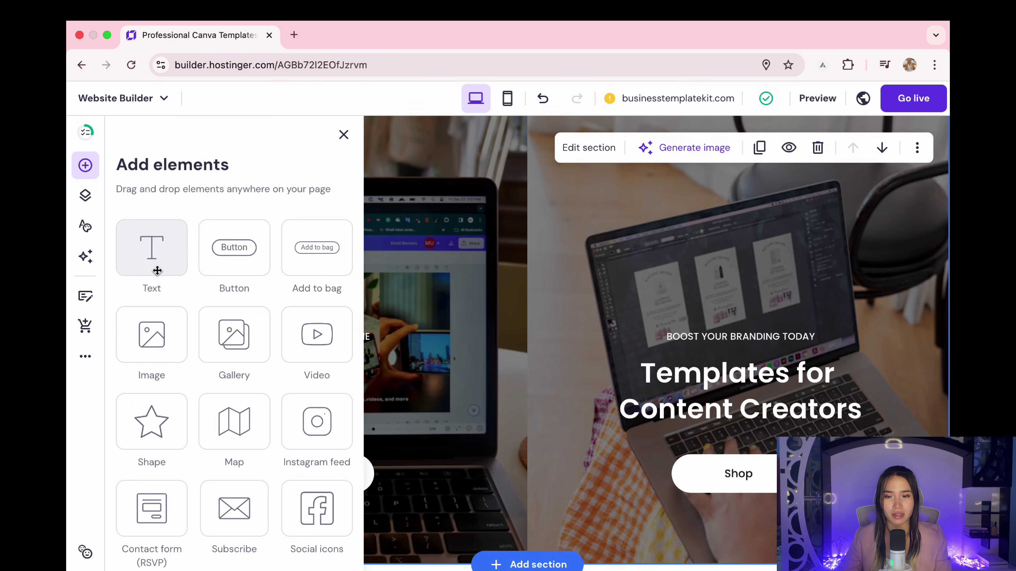
left_click_drag(157, 270, 314, 316)
type("Canva Templates for Busy Entrepreneurs")
key("Escape")
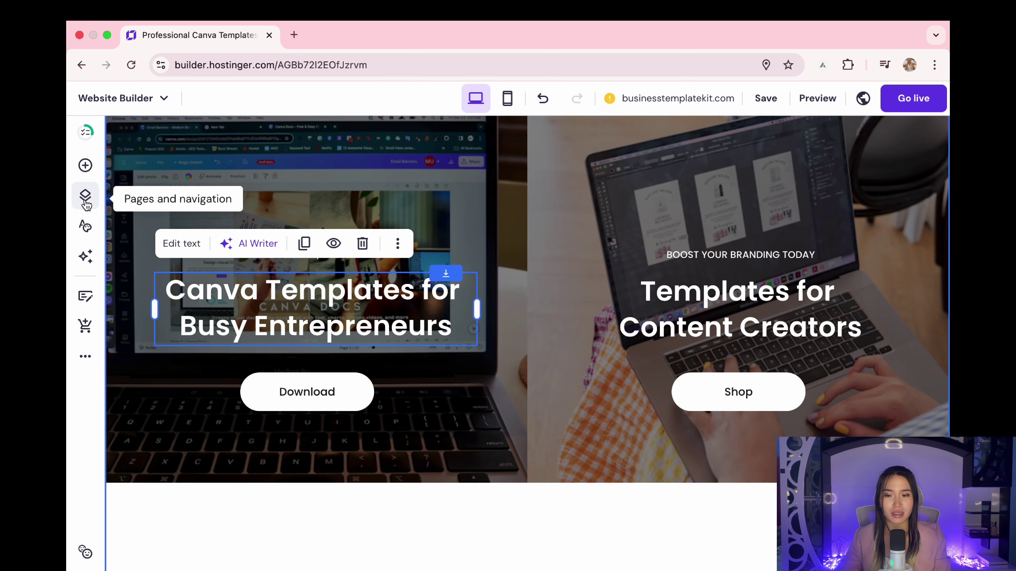
Step: Look through the site's Pages list and the Website styles font choices
left_click(85, 196)
left_click(238, 269)
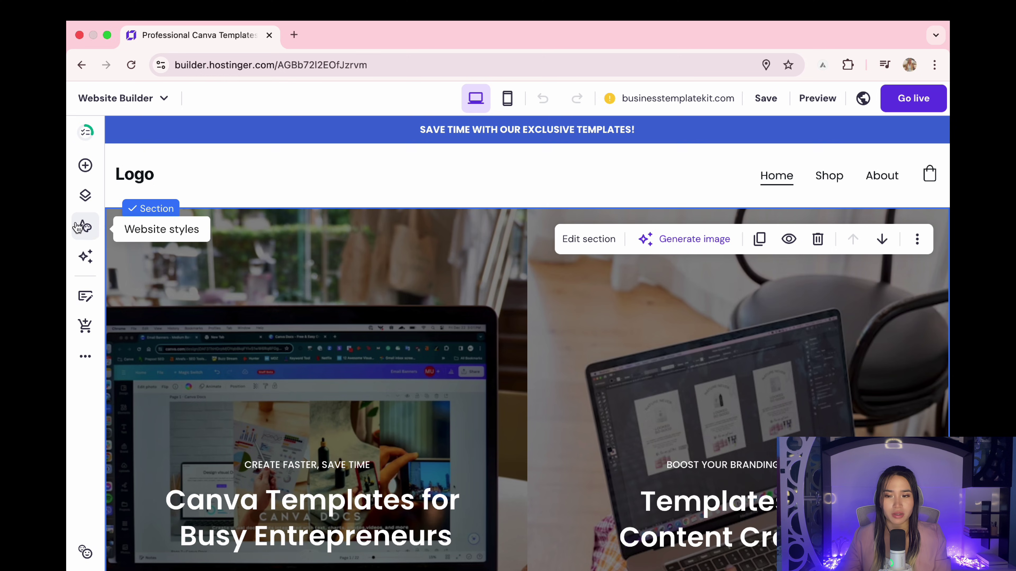
left_click(86, 227)
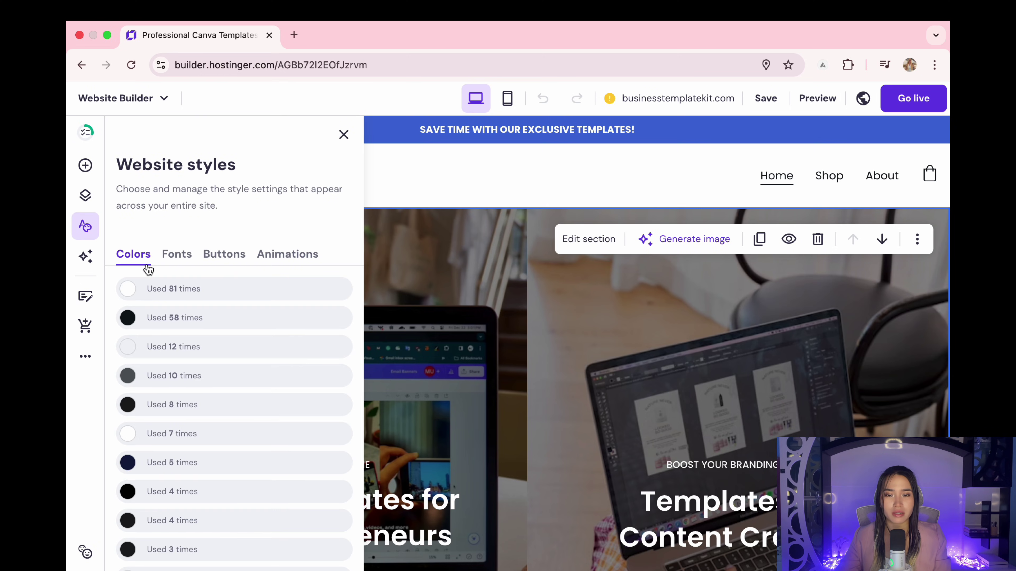
left_click(173, 264)
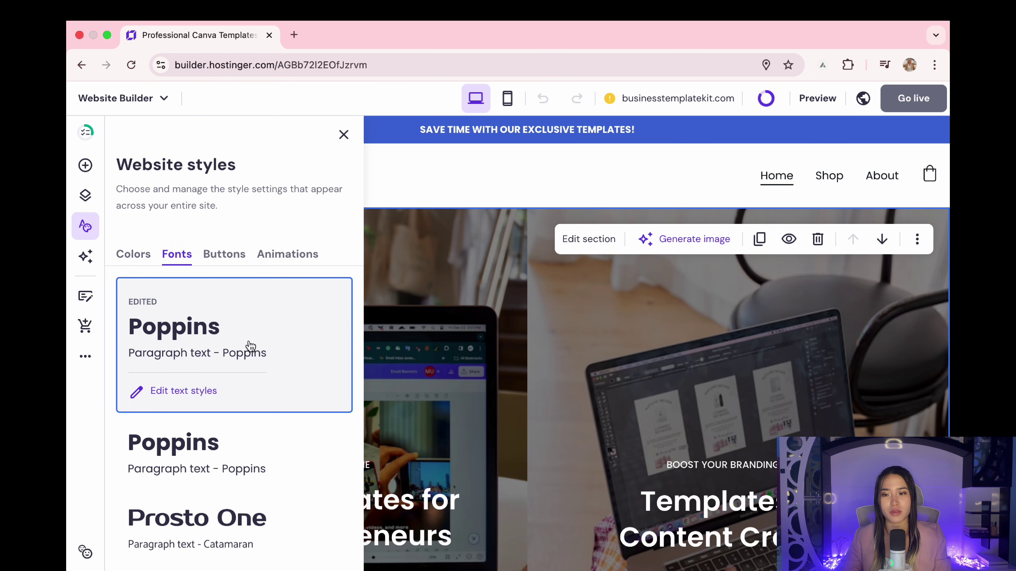
scroll(248, 348, "down", 2)
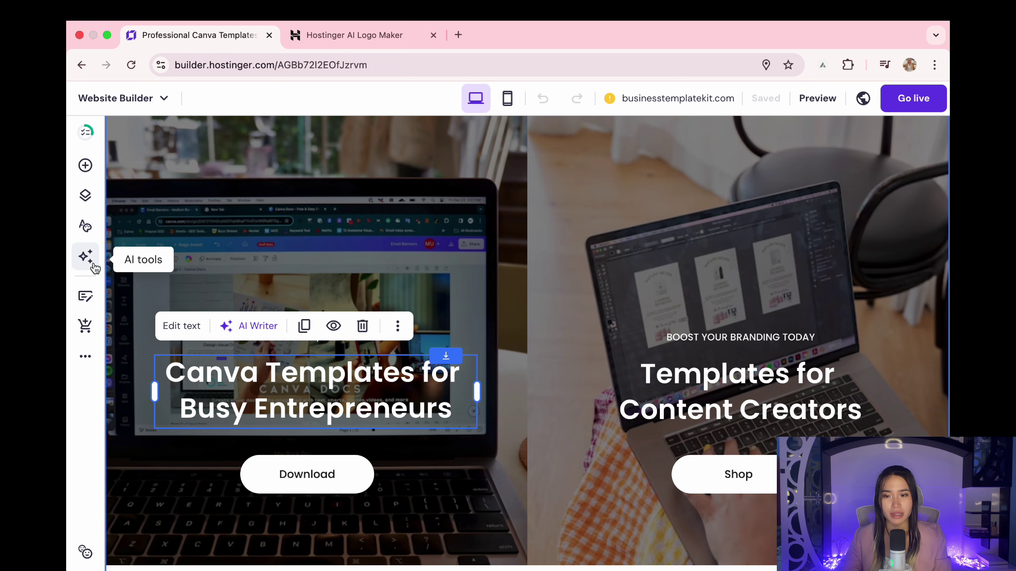
Step: Generate a new SEO title and description for the Home page with the AI SEO Assistant
left_click(86, 256)
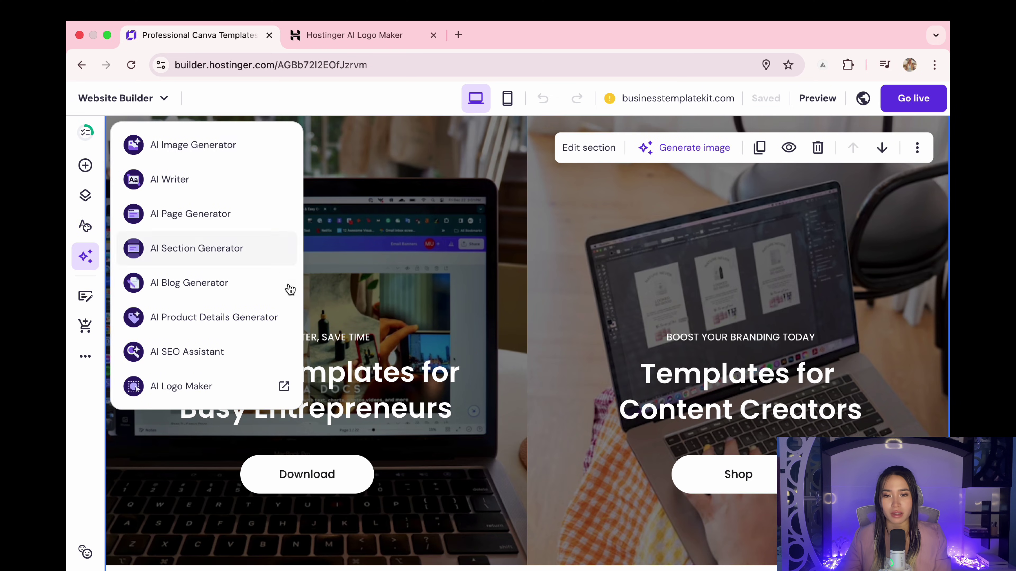
left_click(269, 183)
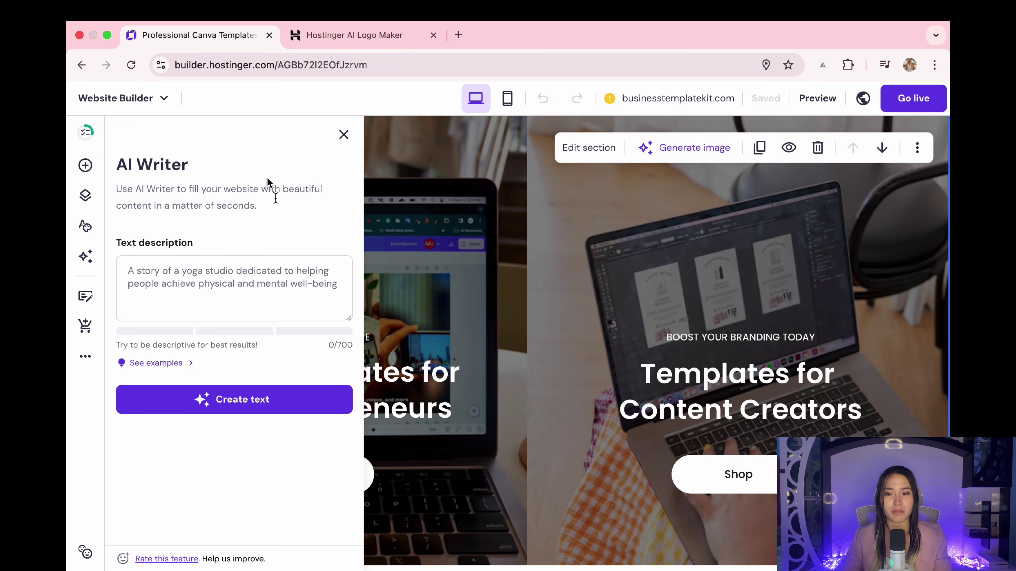
left_click(86, 256)
left_click(234, 356)
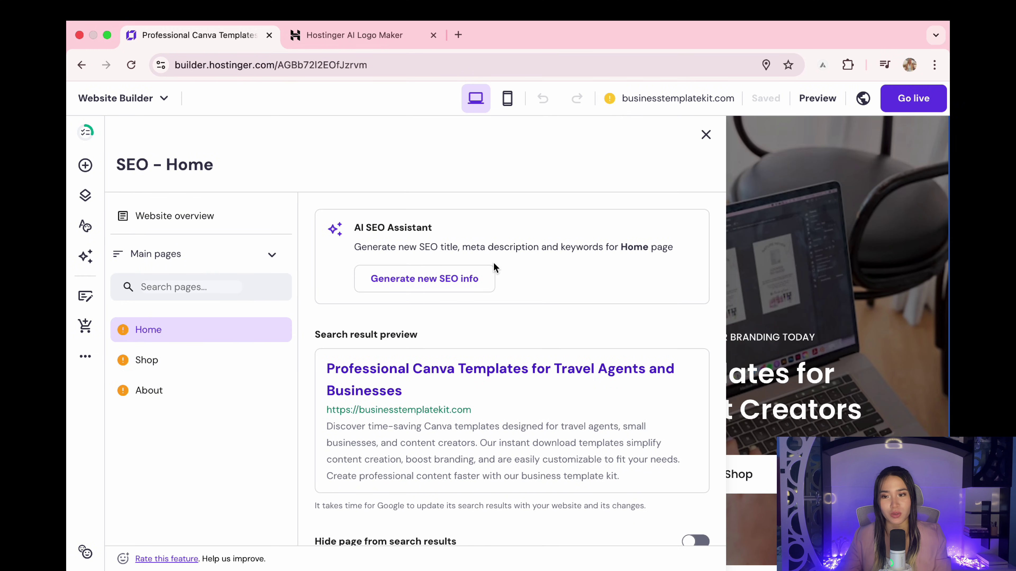
left_click(447, 288)
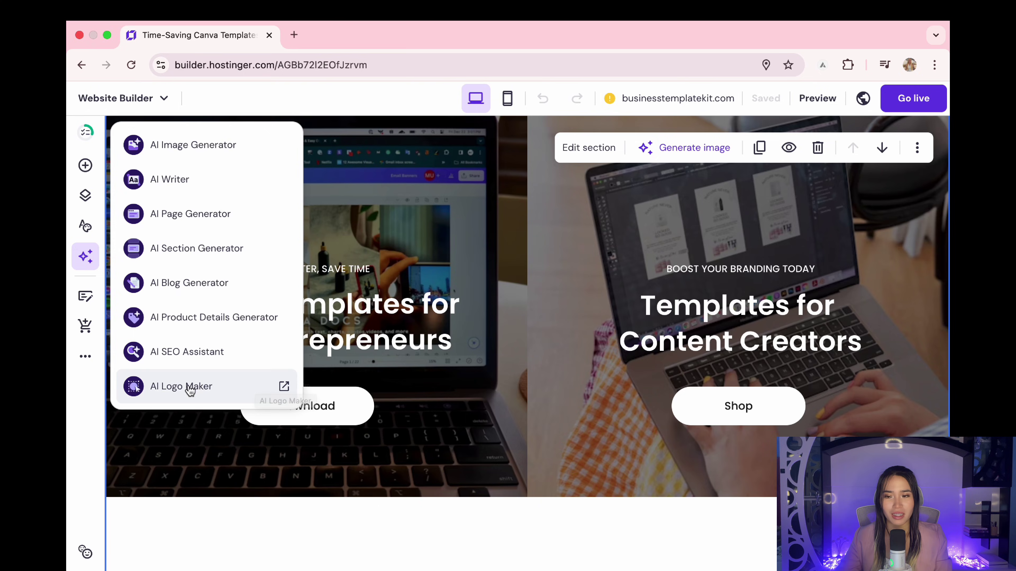
Step: Download the circular laurel logo with the document and lightning bolt from AI Logo Maker
left_click(210, 391)
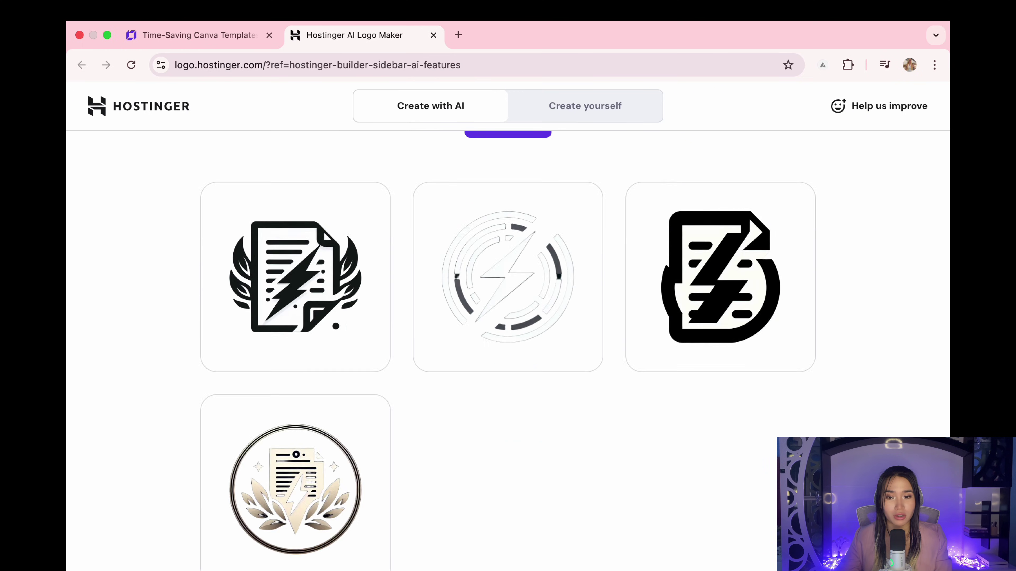
scroll(436, 410, "down", 2)
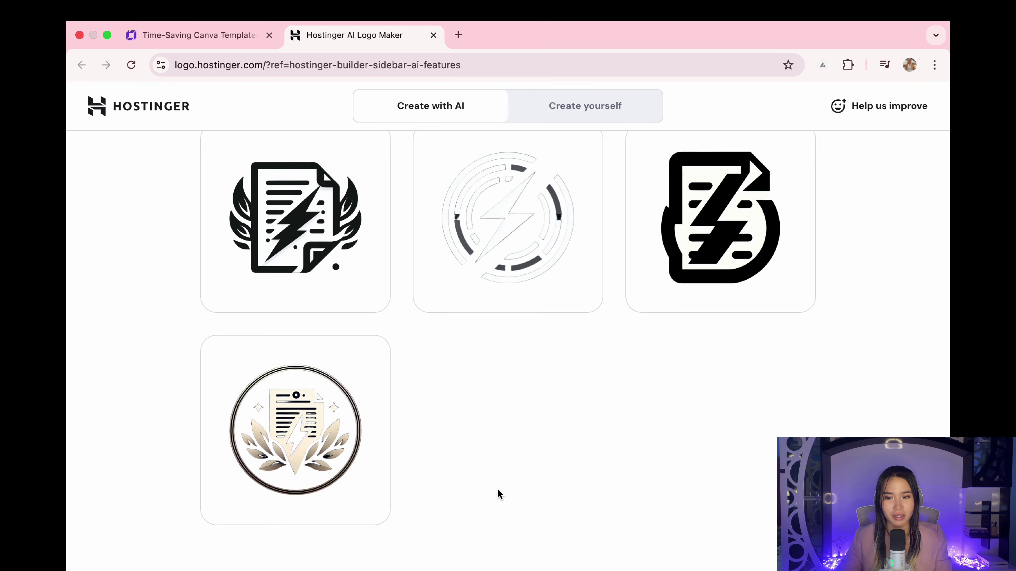
left_click(332, 502)
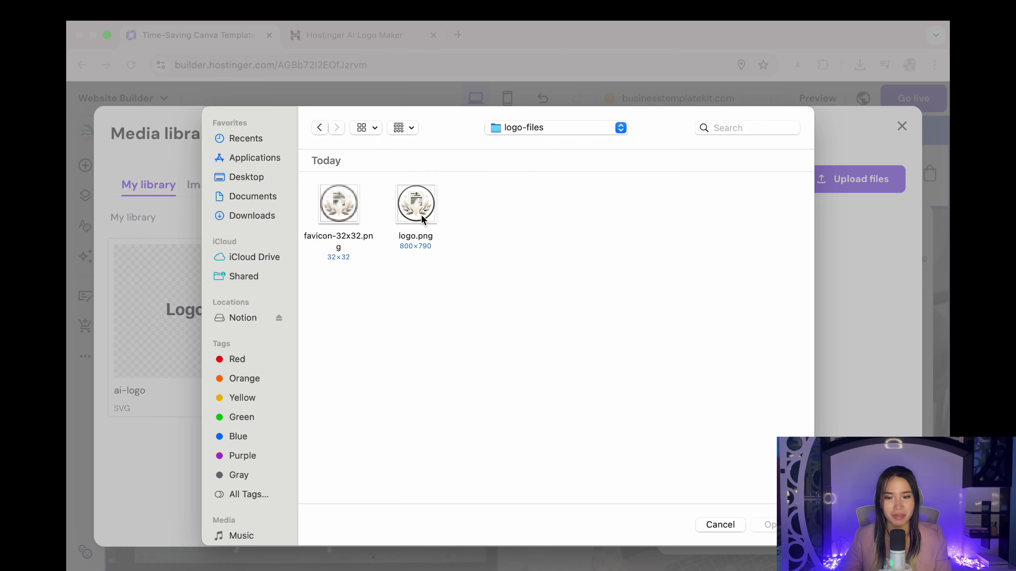
double_click(422, 214)
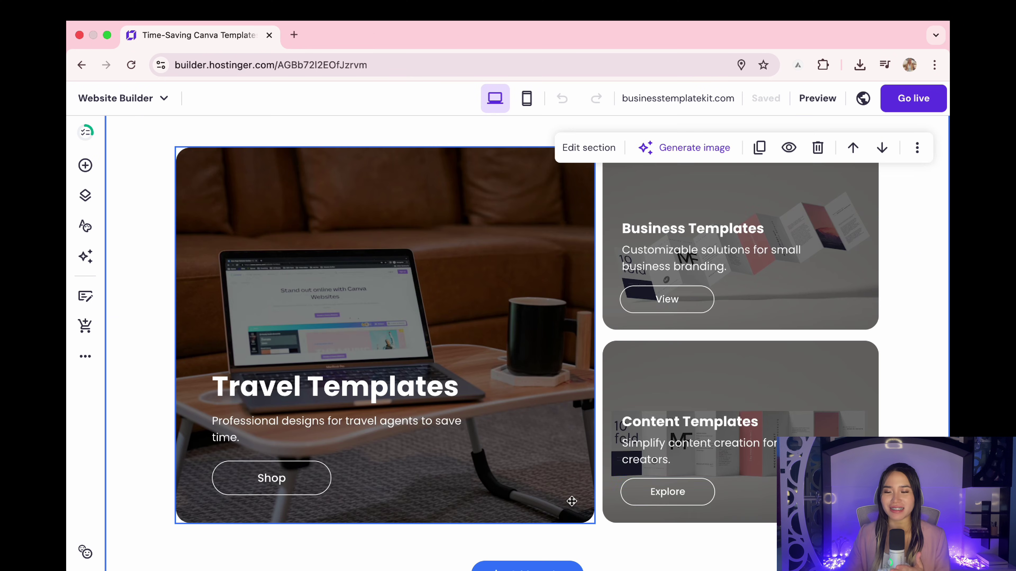
scroll(918, 333, "down", 3)
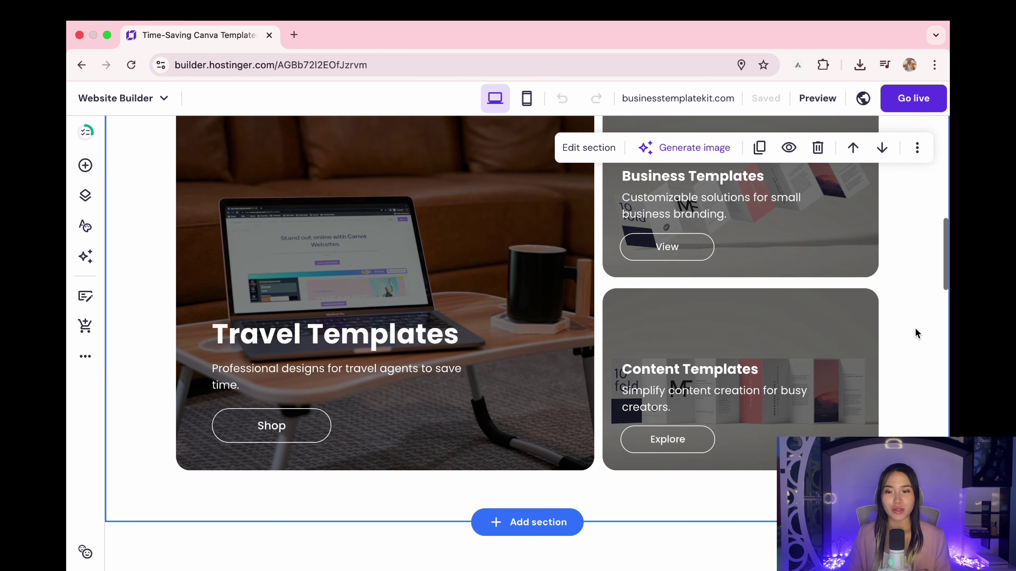
scroll(917, 333, "up", 4)
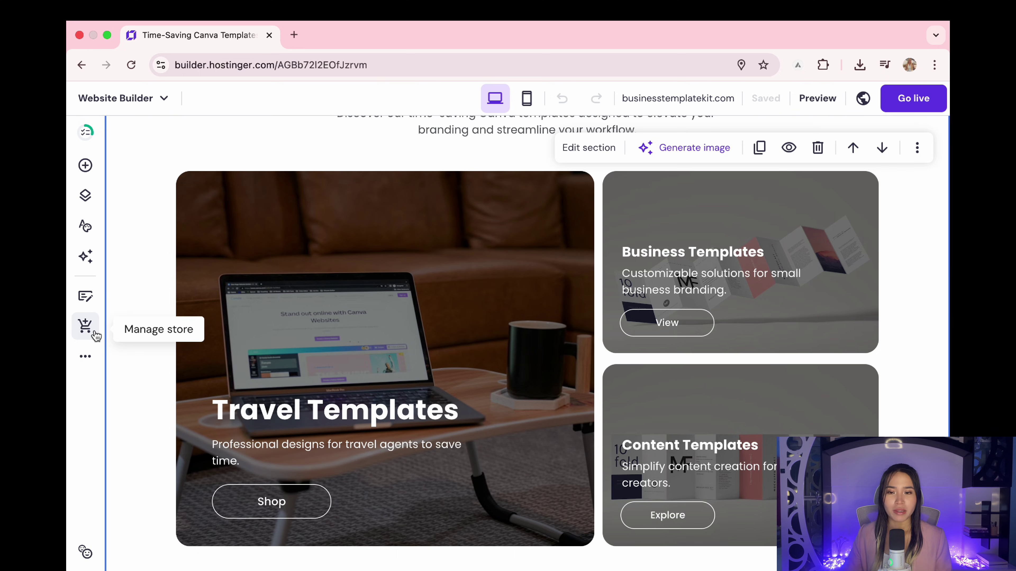
Step: Name the online store 'Business Template Kit' and start a digital product with AI-written details
left_click(85, 326)
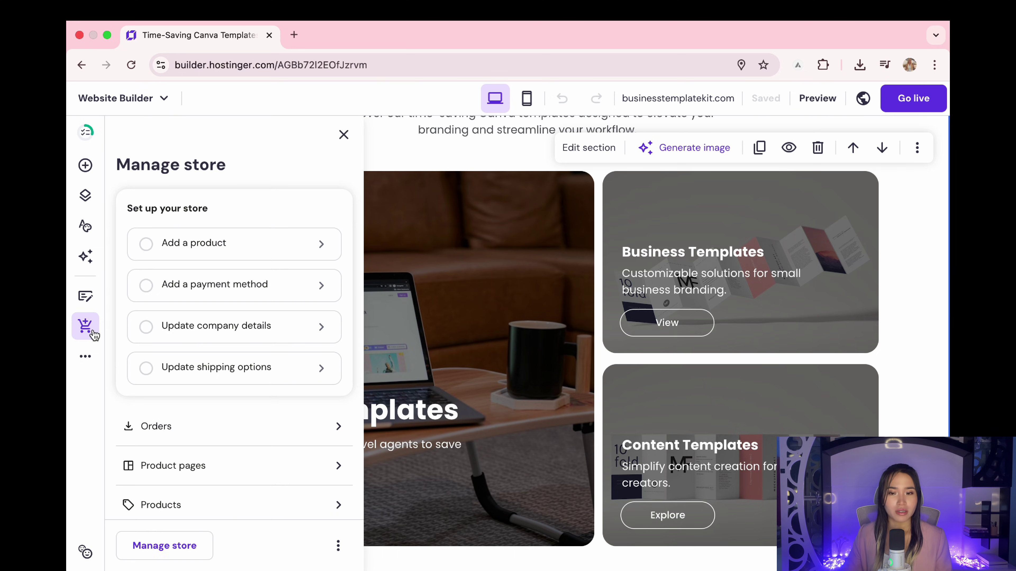
left_click(293, 249)
type("Business Template Kit")
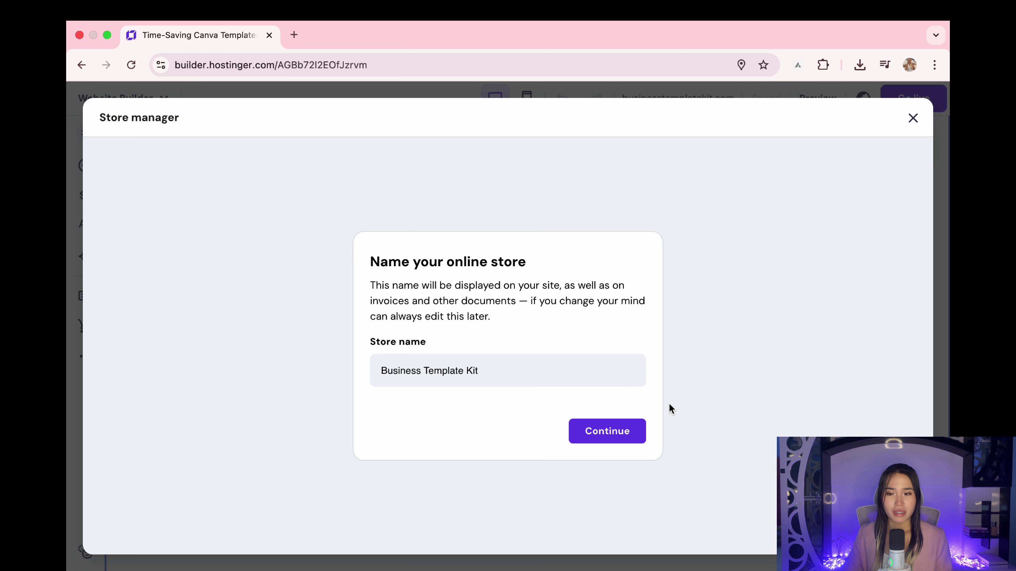
key("Return")
left_click(419, 358)
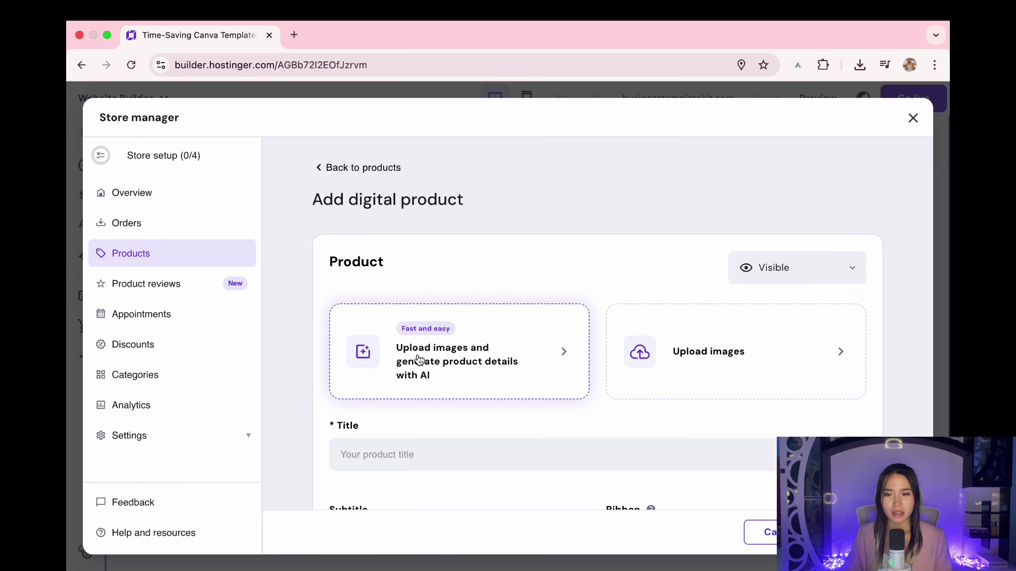
left_click(433, 357)
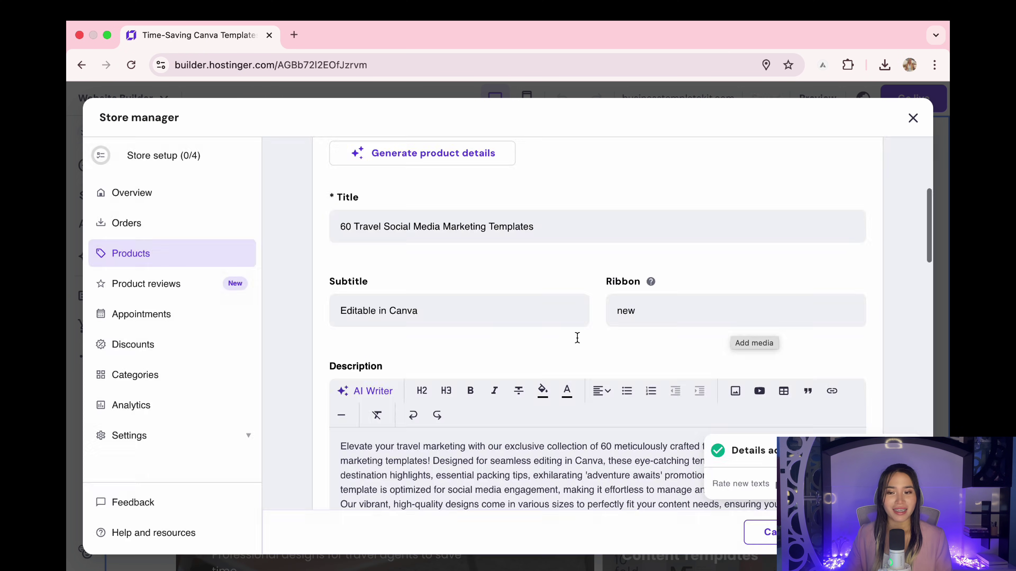
Step: Generate AI marketing copy for the travel templates product's description
scroll(579, 342, "down", 5)
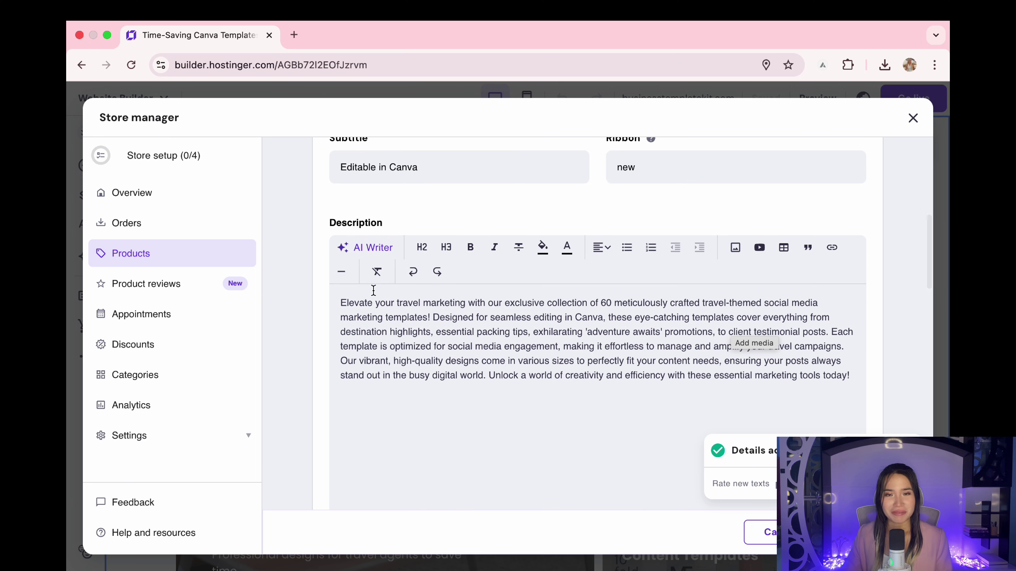
scroll(598, 362, "up", 10)
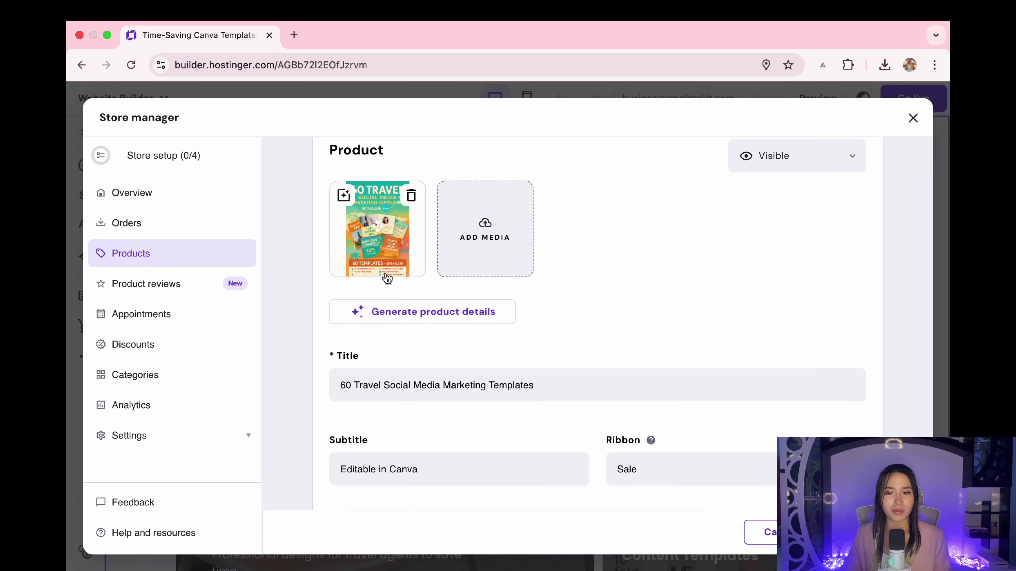
scroll(558, 300, "down", 3)
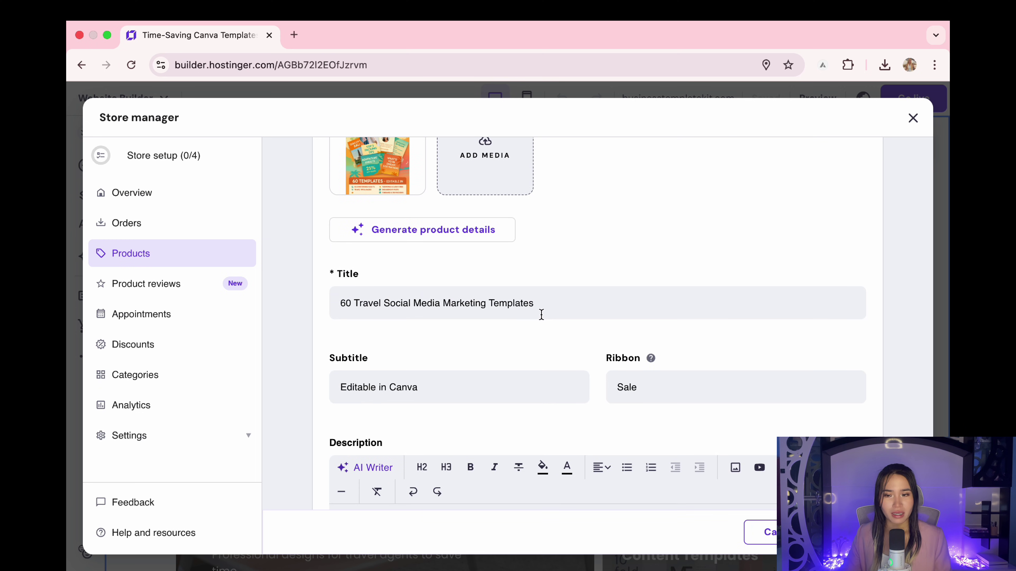
scroll(555, 326, "down", 5)
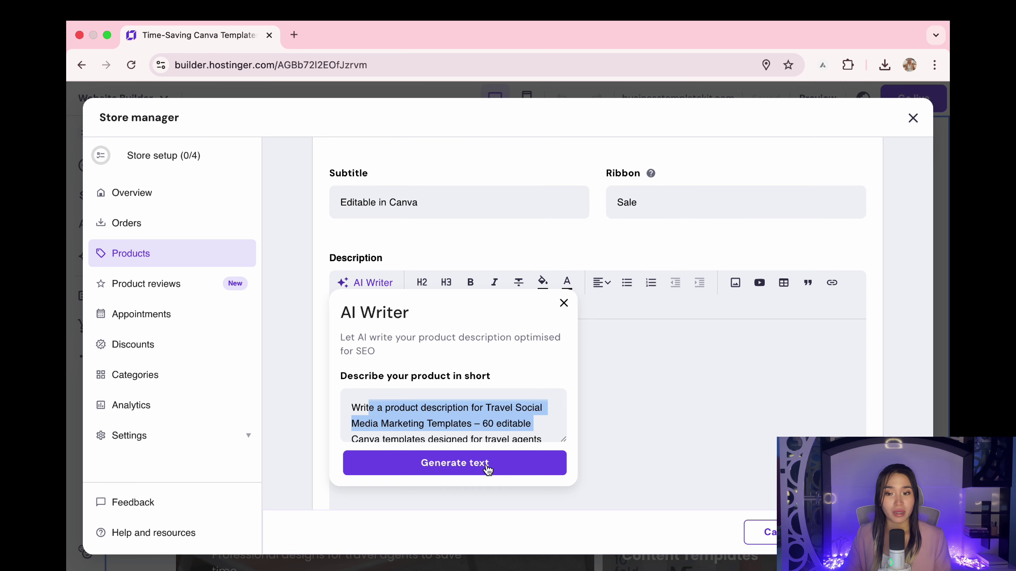
left_click(487, 465)
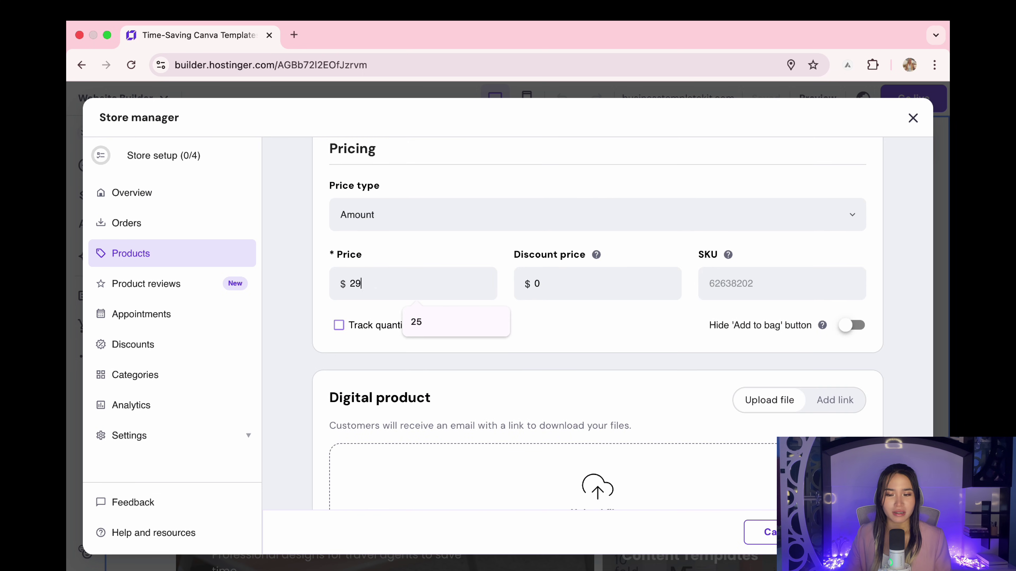
scroll(850, 255, "down", 4)
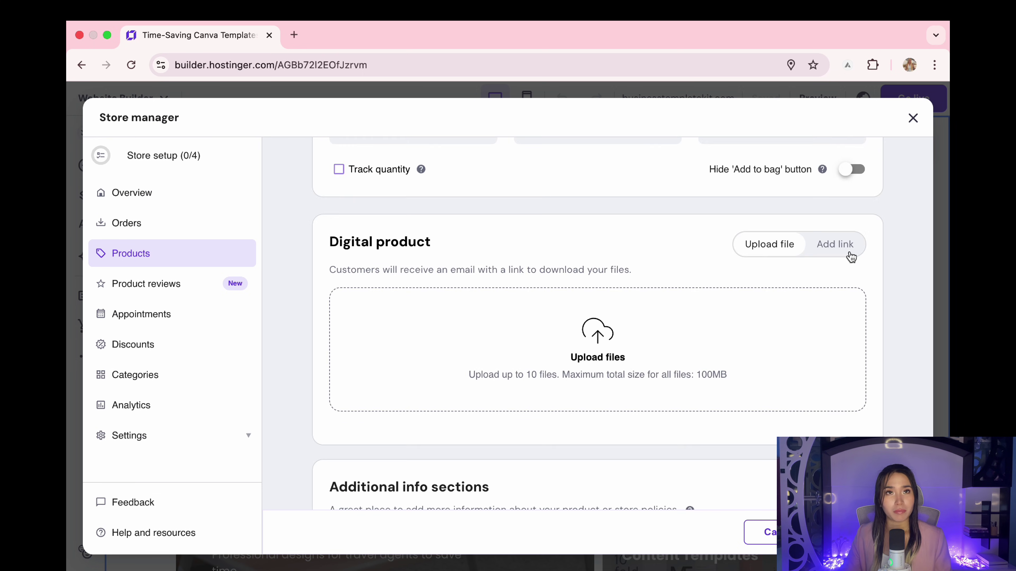
Step: Set the product's delivery to a link, pasting the Google Drive folder's share link
left_click(842, 247)
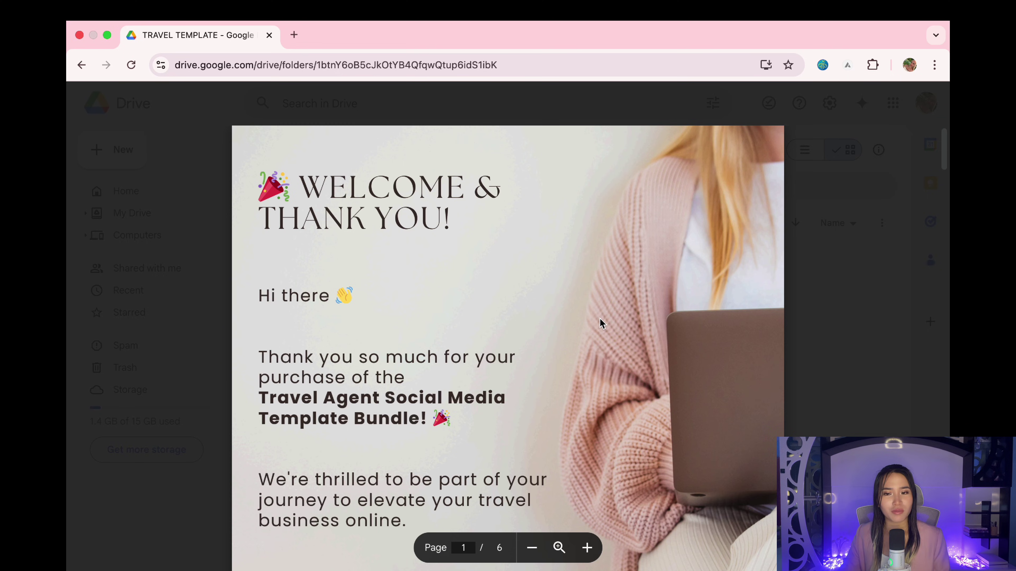
scroll(600, 320, "down", 10)
scroll(600, 320, "down", 5)
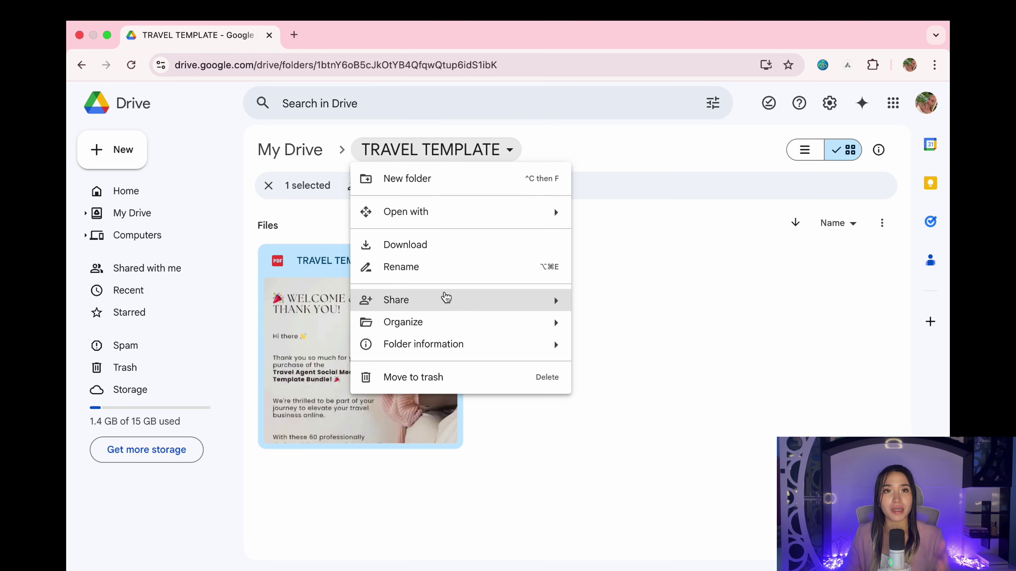
mouse_move(445, 298)
left_click(640, 332)
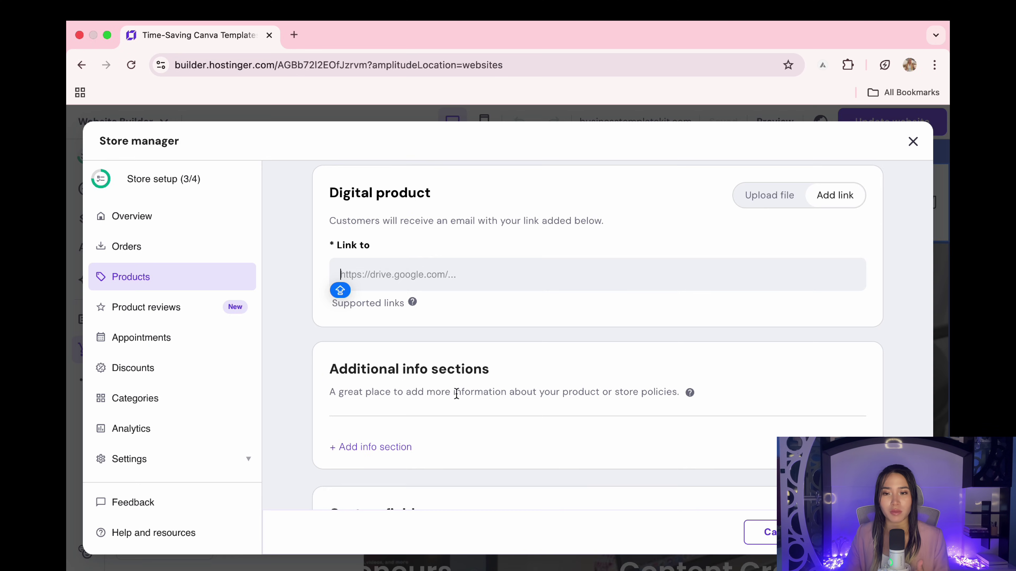
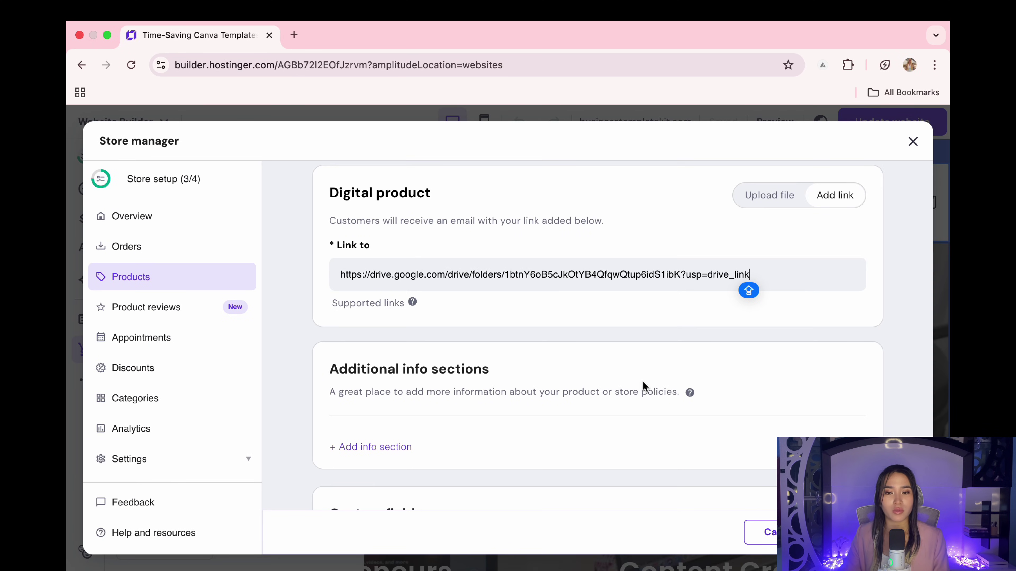
scroll(700, 390, "down", 2)
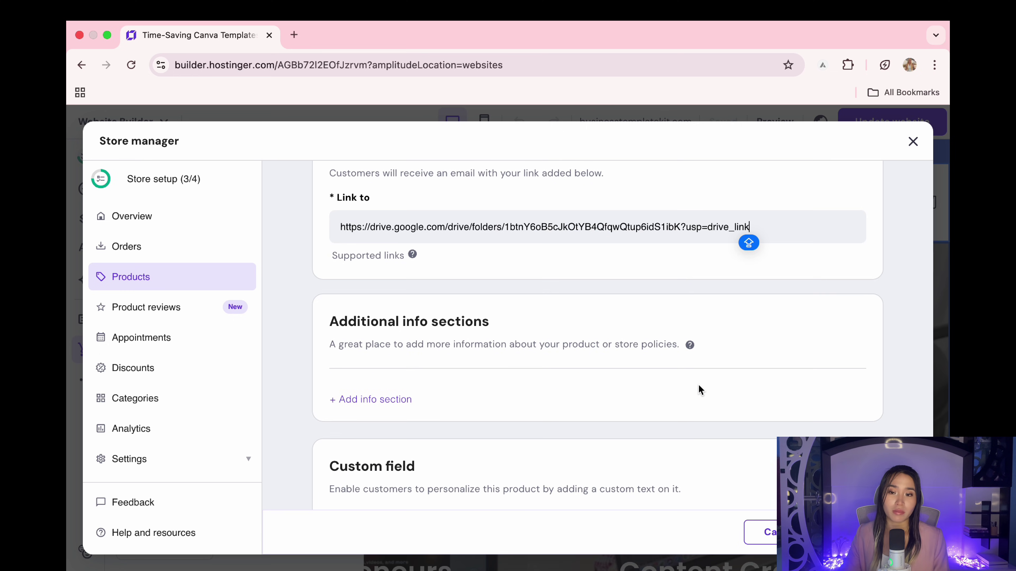
scroll(698, 391, "up", 20)
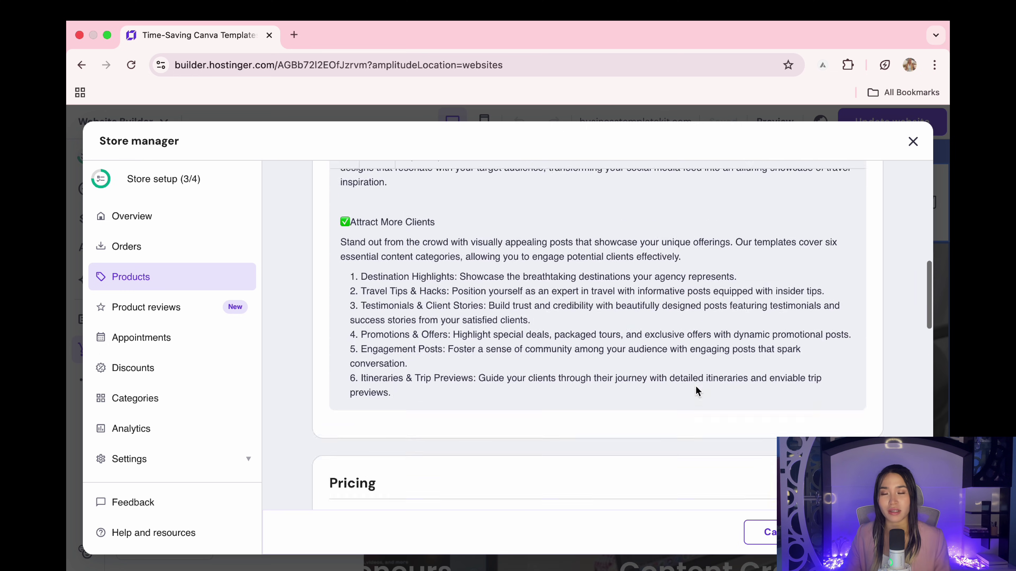
scroll(696, 391, "down", 5)
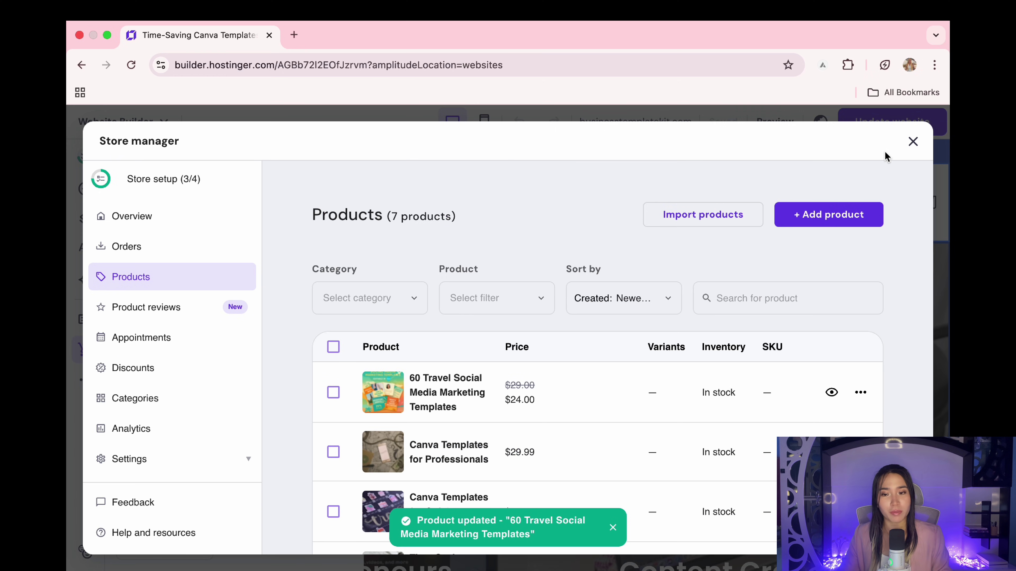
Step: Leave the product editor and open the store's payment and shipping settings
left_click(913, 141)
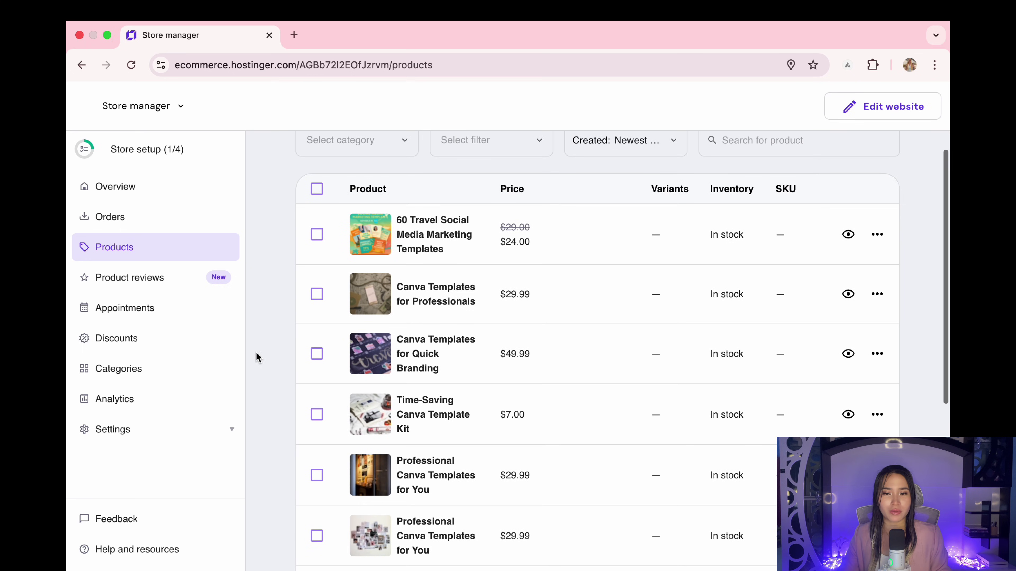
left_click(136, 430)
left_click(141, 420)
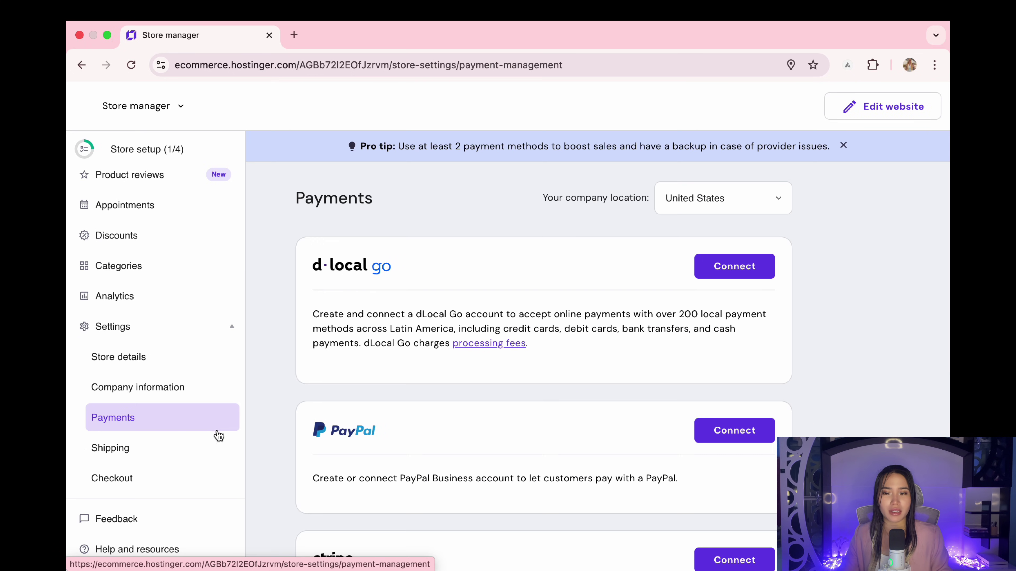
scroll(358, 385, "down", 3)
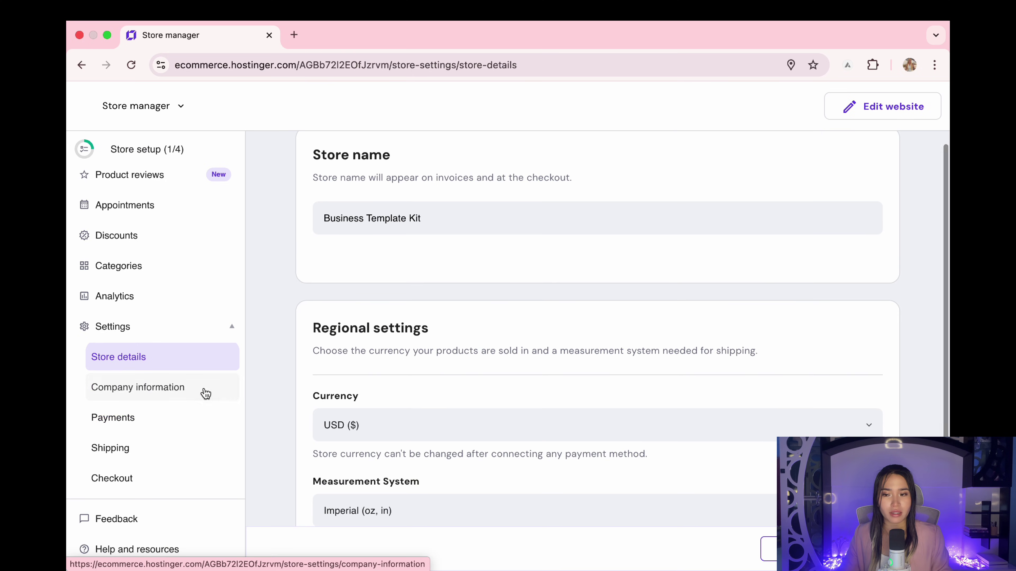
left_click(202, 389)
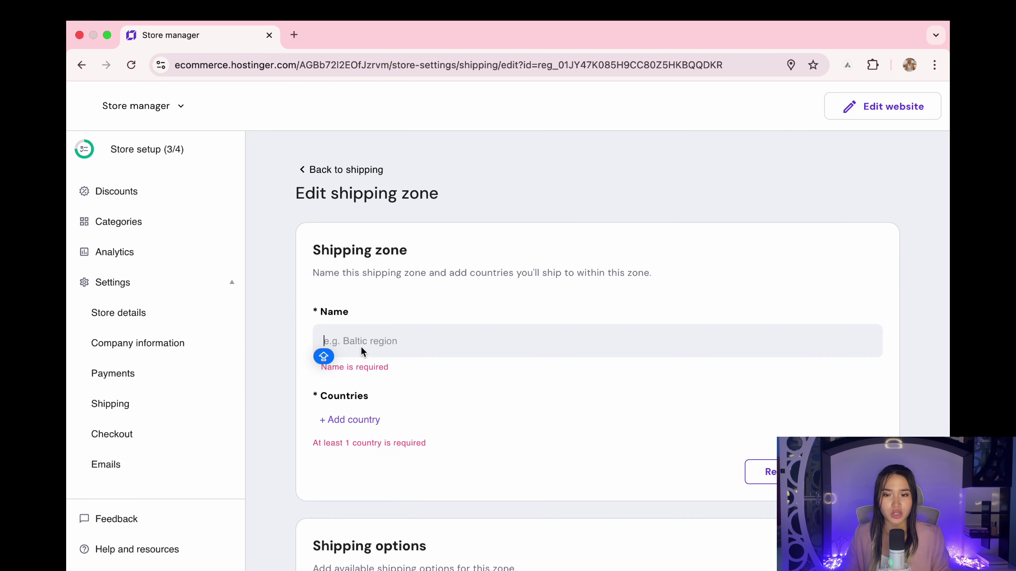
Step: Name the shipping zone FREE SHIPPING and add every available country to it
type("FREE SHIPPING")
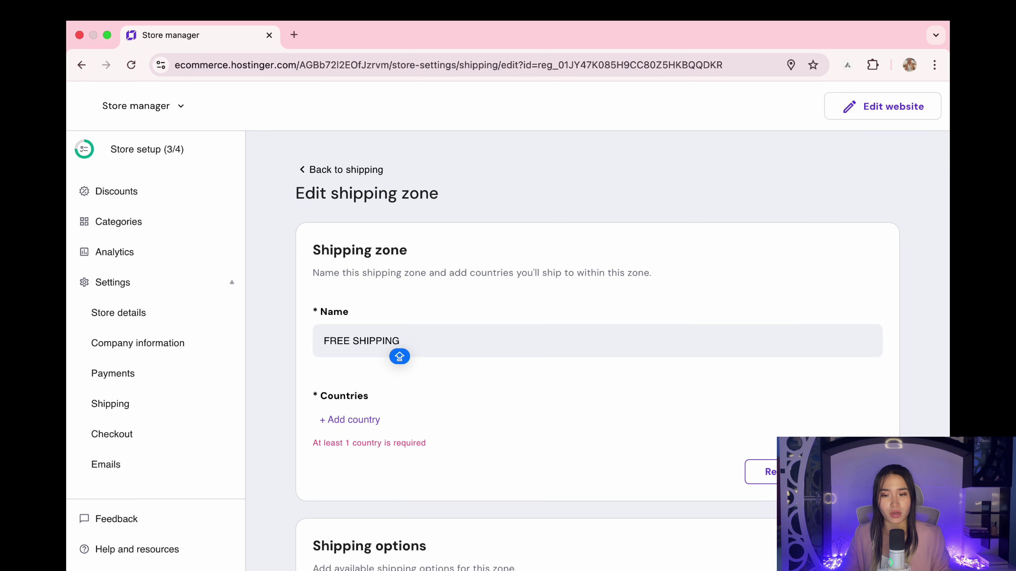
scroll(349, 386, "down", 1)
left_click(357, 416)
left_click(373, 215)
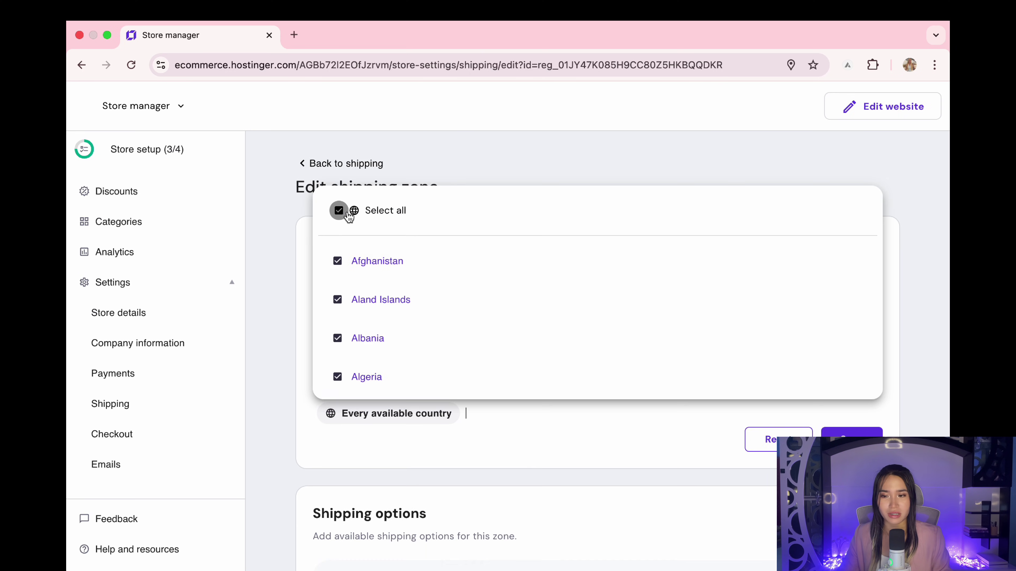
left_click(696, 440)
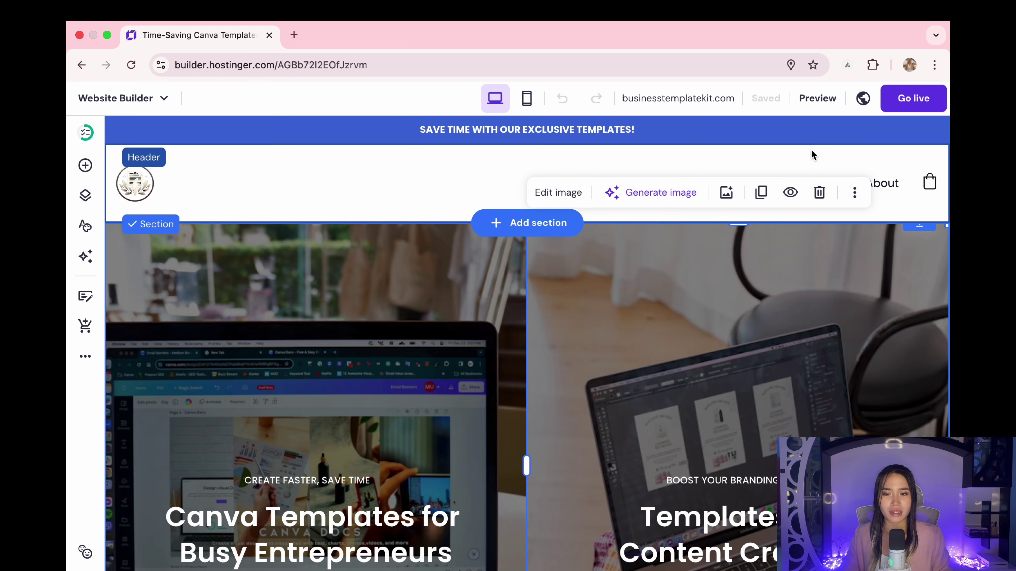
Step: Preview the Shop and About pages, then publish the site live at businesstemplatekit.com
left_click(817, 98)
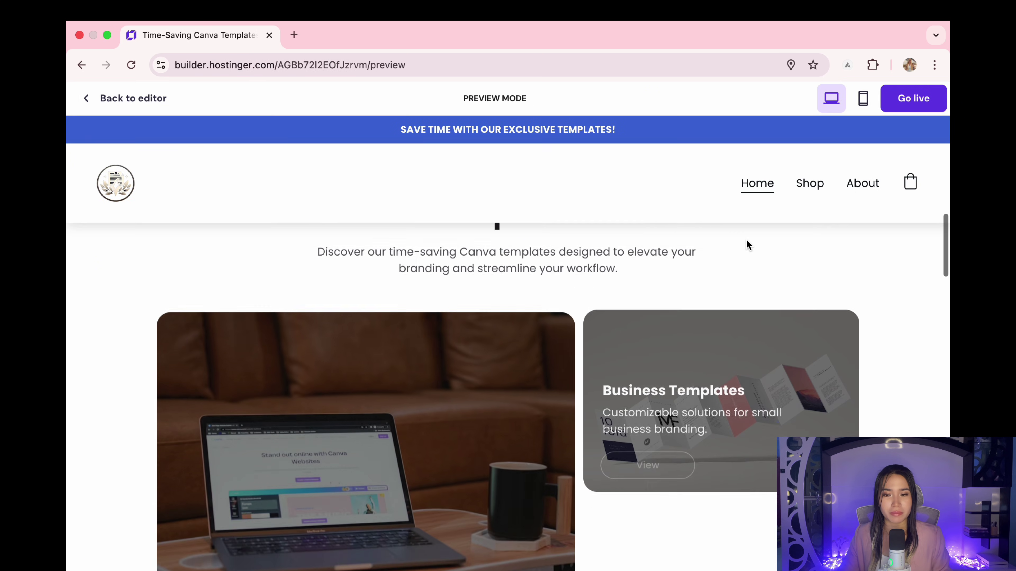
scroll(748, 243, "down", 10)
scroll(748, 243, "down", 3)
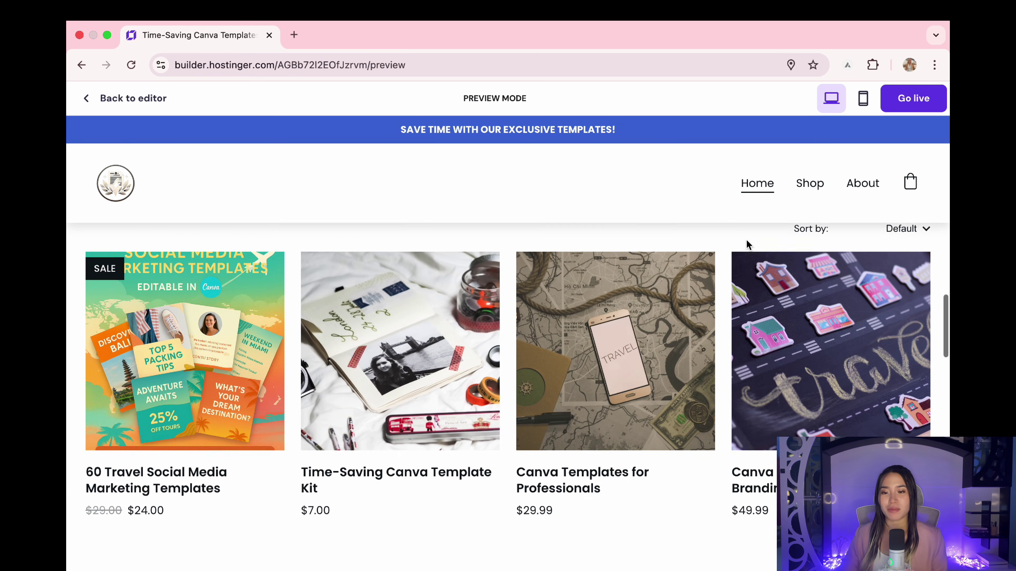
left_click(810, 182)
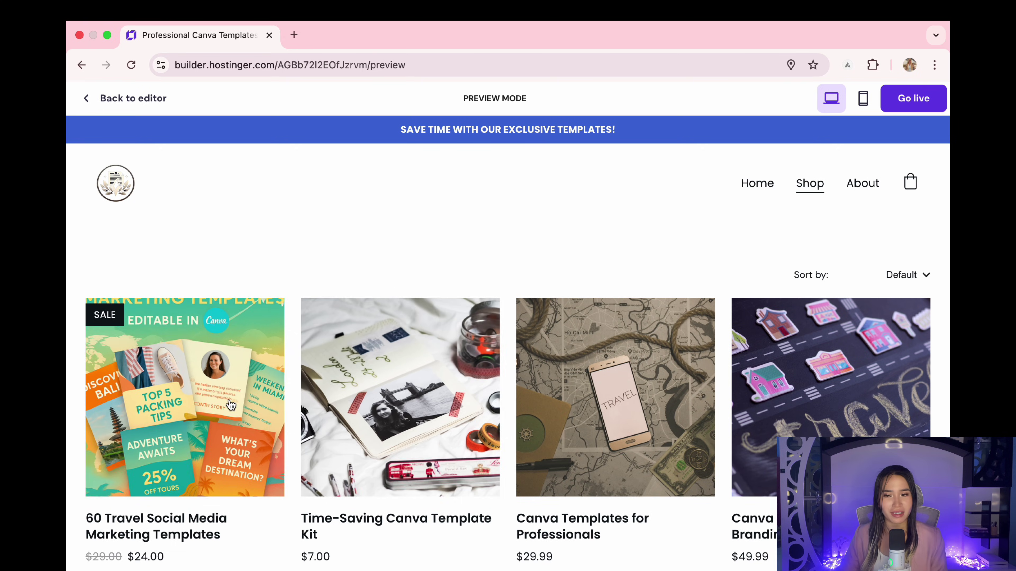
left_click(862, 183)
scroll(792, 333, "down", 1)
scroll(795, 332, "up", 1)
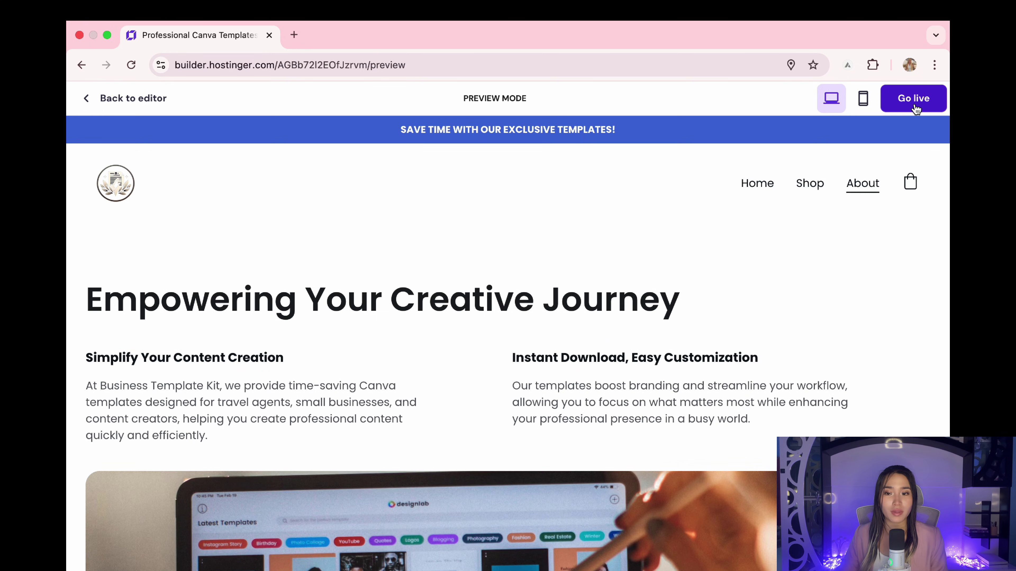
left_click(914, 100)
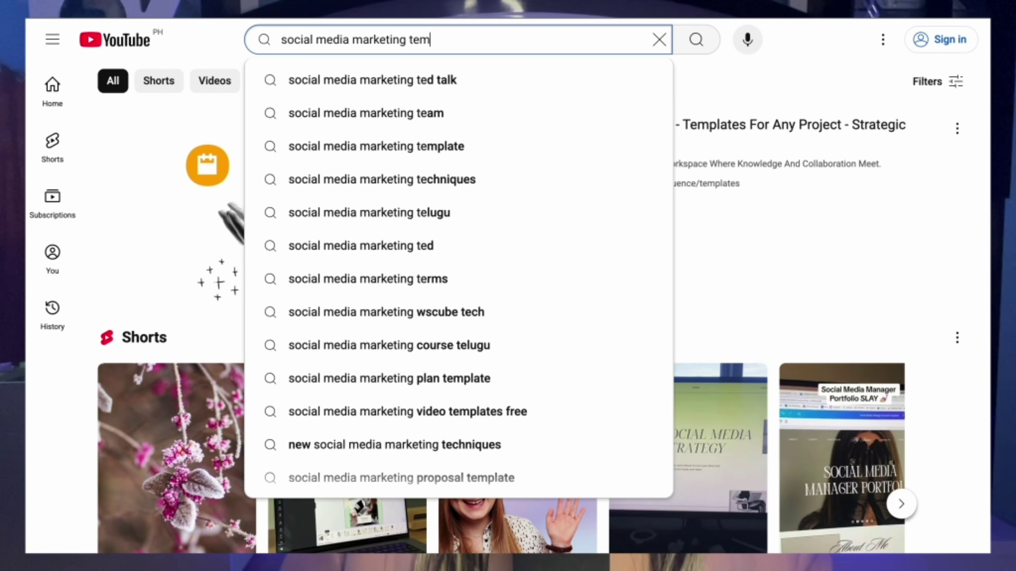
Step: Search YouTube for 'social media marketing templates' and scroll through the results
type("s")
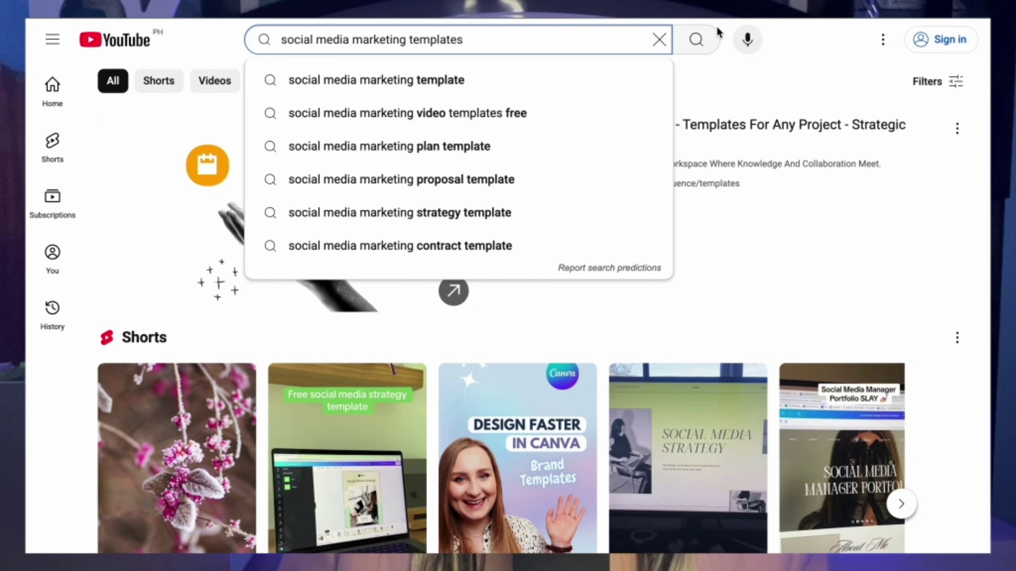
left_click(698, 40)
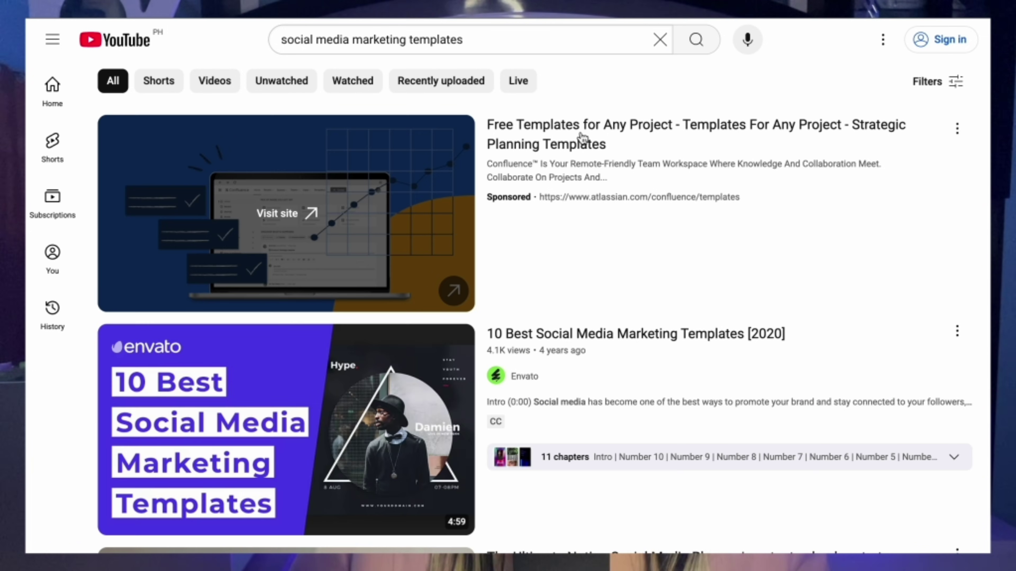
scroll(581, 141, "down", 2)
scroll(693, 187, "down", 1)
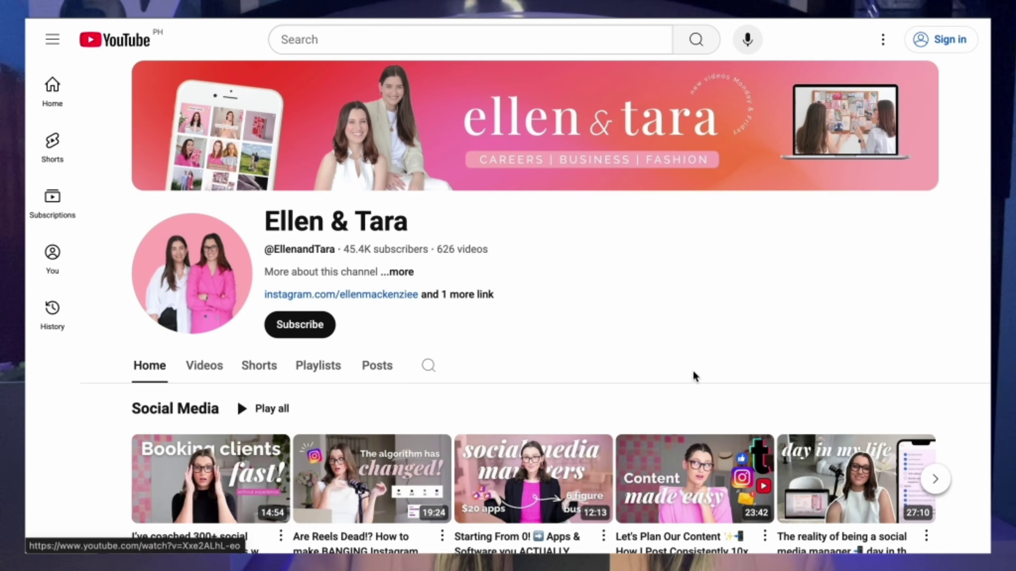
scroll(712, 272, "down", 2)
scroll(712, 268, "down", 6)
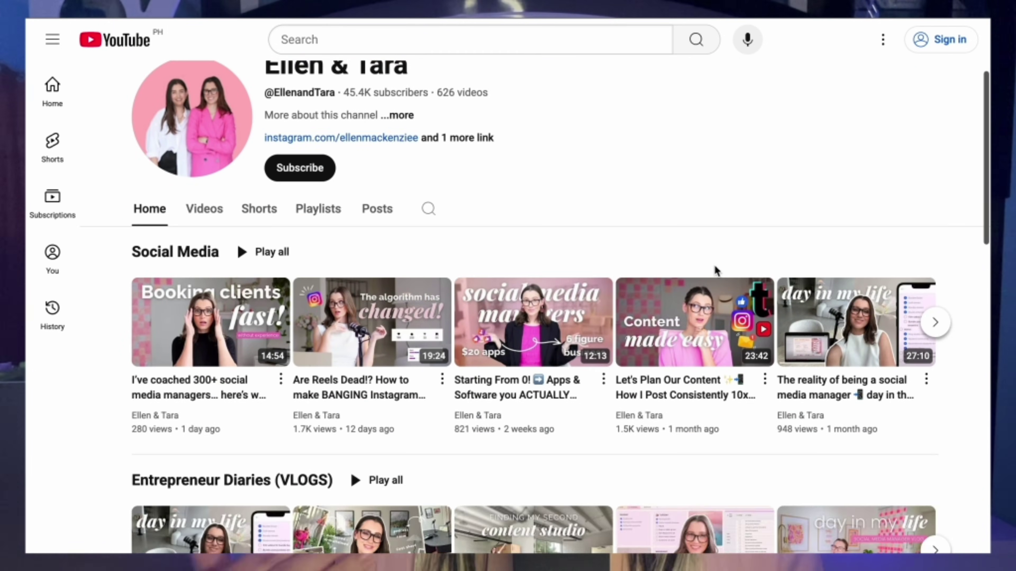
scroll(704, 264, "down", 5)
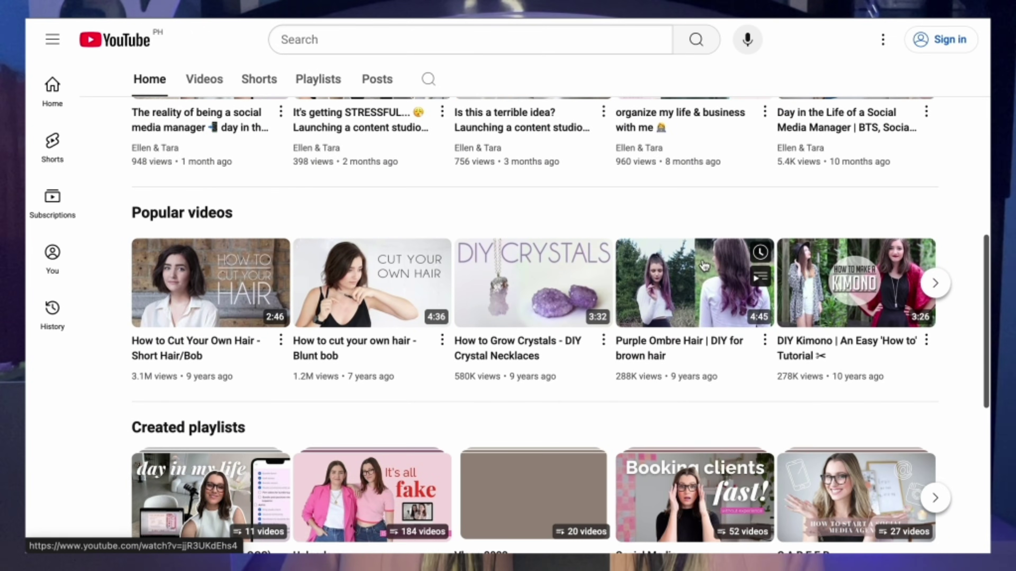
scroll(986, 264, "down", 4)
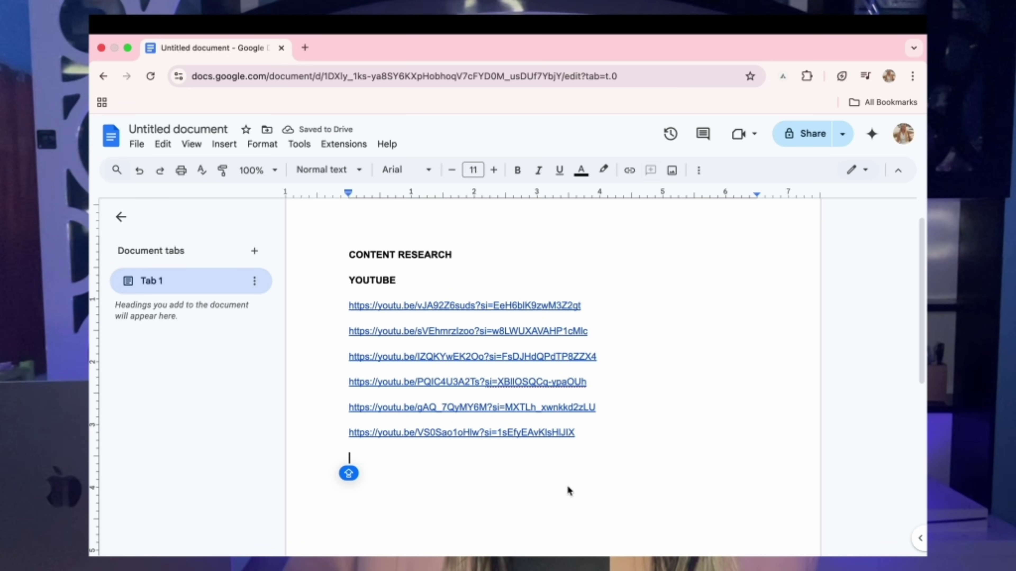
Step: Paste the copied YouTube video URL as a seventh link under the YOUTUBE heading
type("https://youtu.be/3aOmGr4a1Qg?si=Elru04JHQ6KZU8MF")
key("Return")
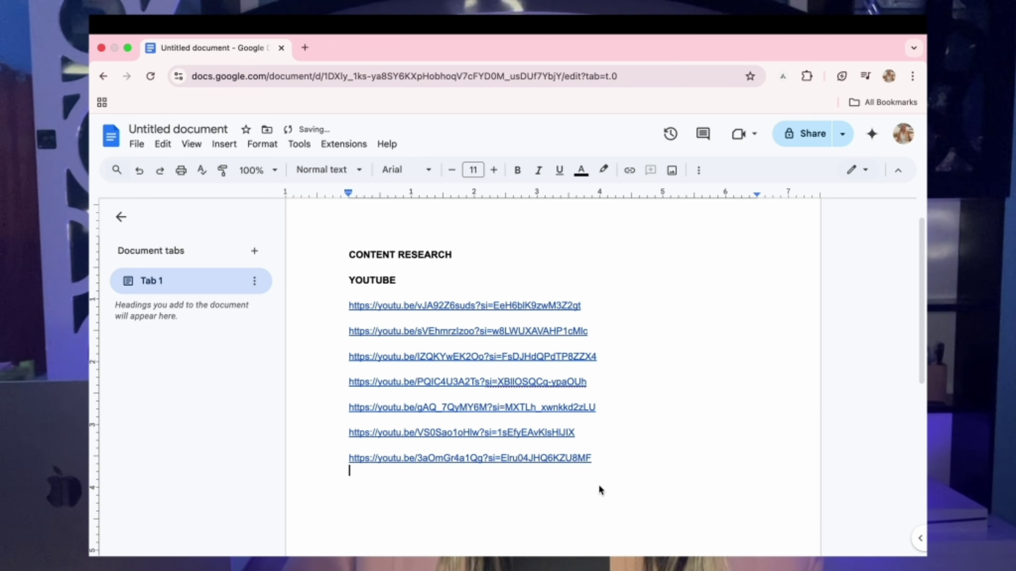
scroll(689, 444, "up", 1)
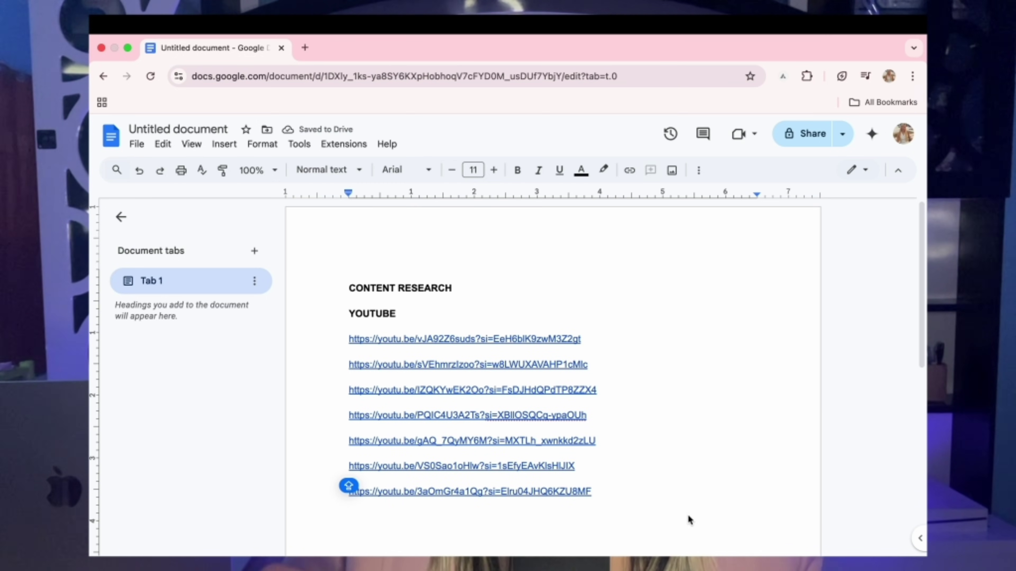